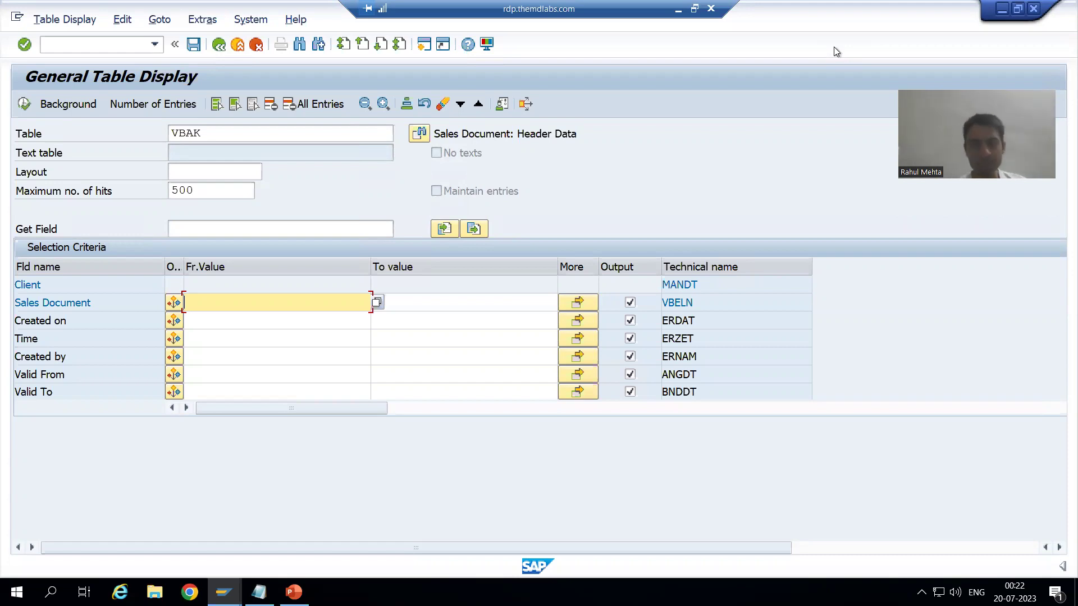
# Step: Load table ZORDH_28 with order numbers 1, 5 and 10 and switch to its Data Browser window
pyautogui.press('F10')
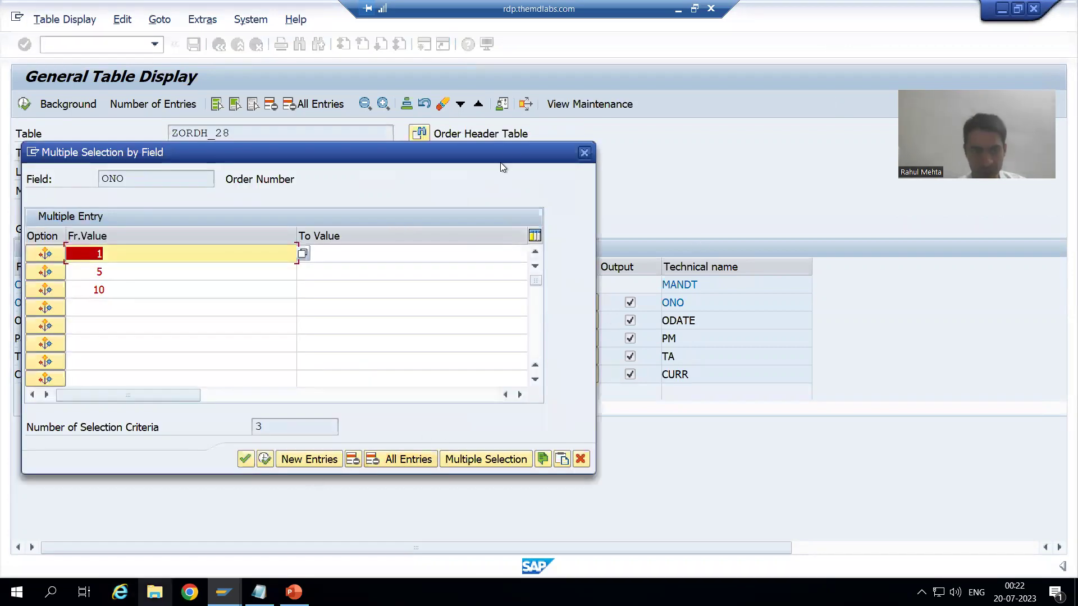
pyautogui.click(585, 153)
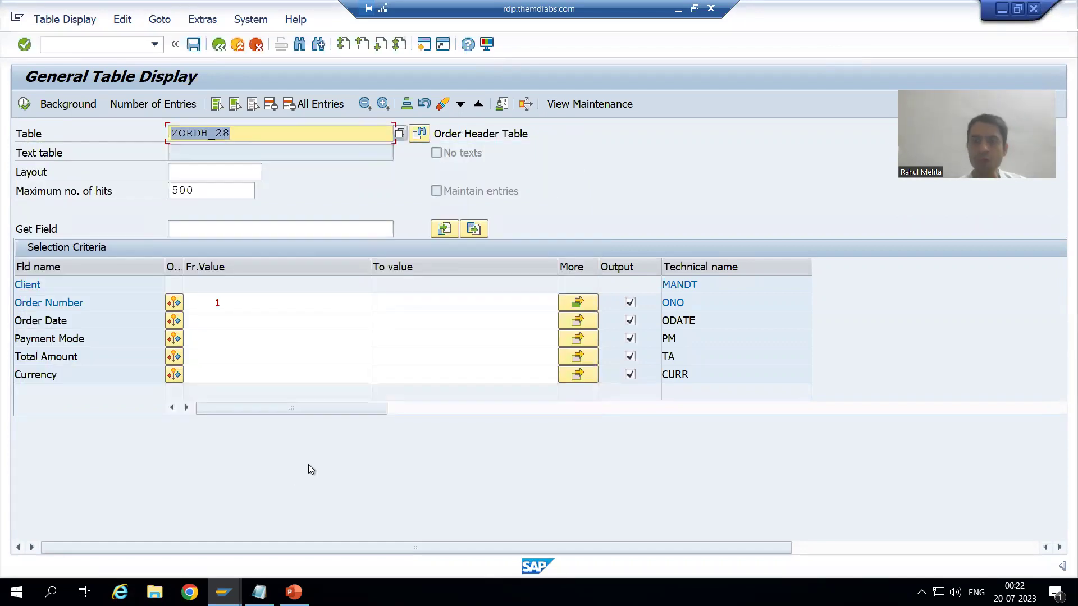
pyautogui.click(224, 593)
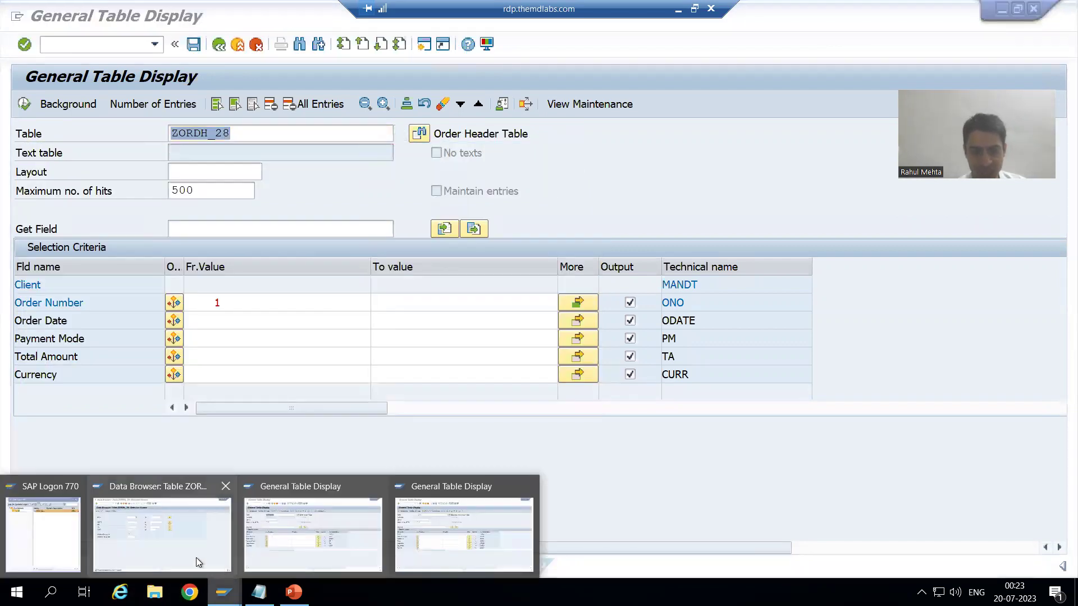
pyautogui.click(176, 544)
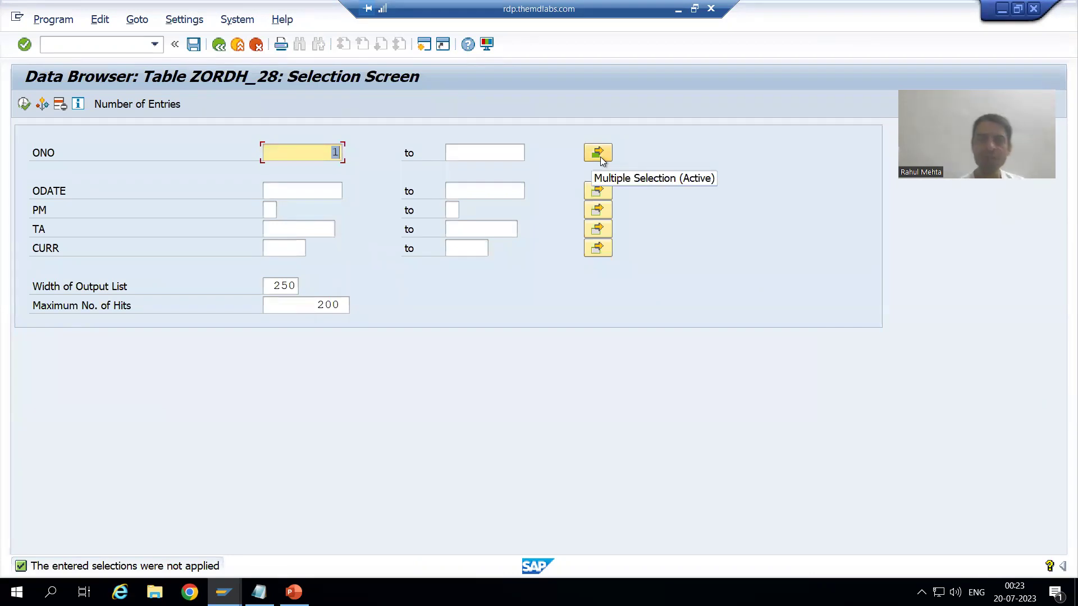
# Step: Delete the ONO multiple selection values 1, 5 and 10 in the Data Browser
pyautogui.hotkey('alt', 'Tab')
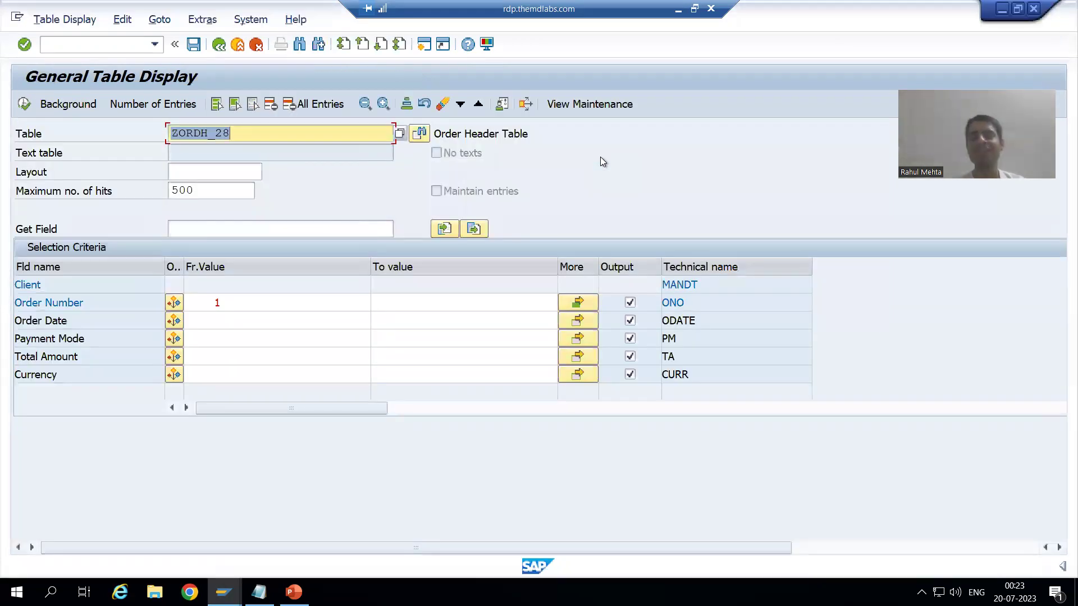
pyautogui.click(578, 303)
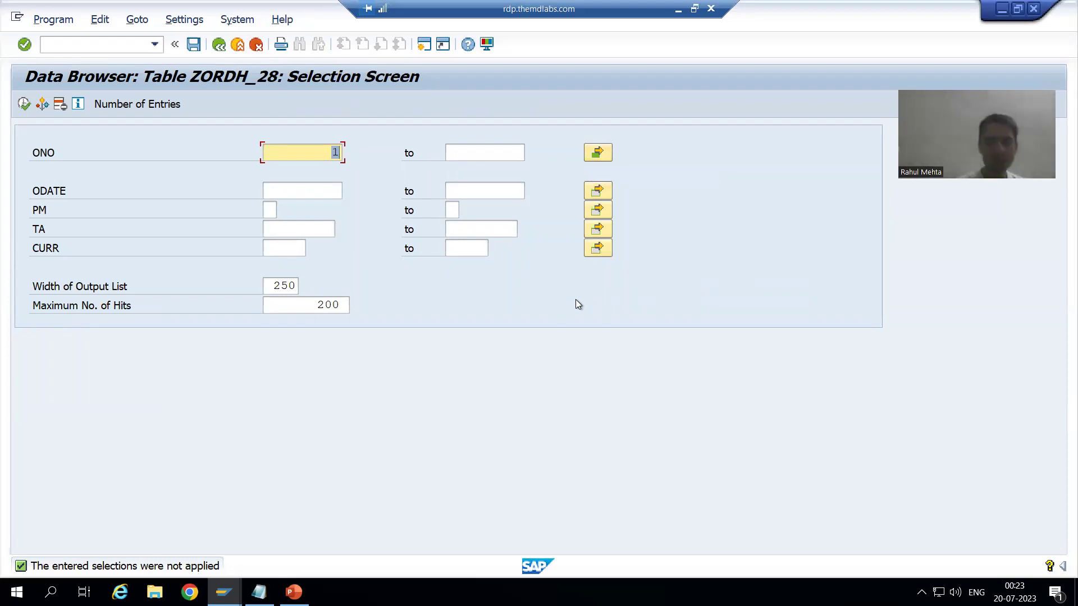
pyautogui.click(597, 153)
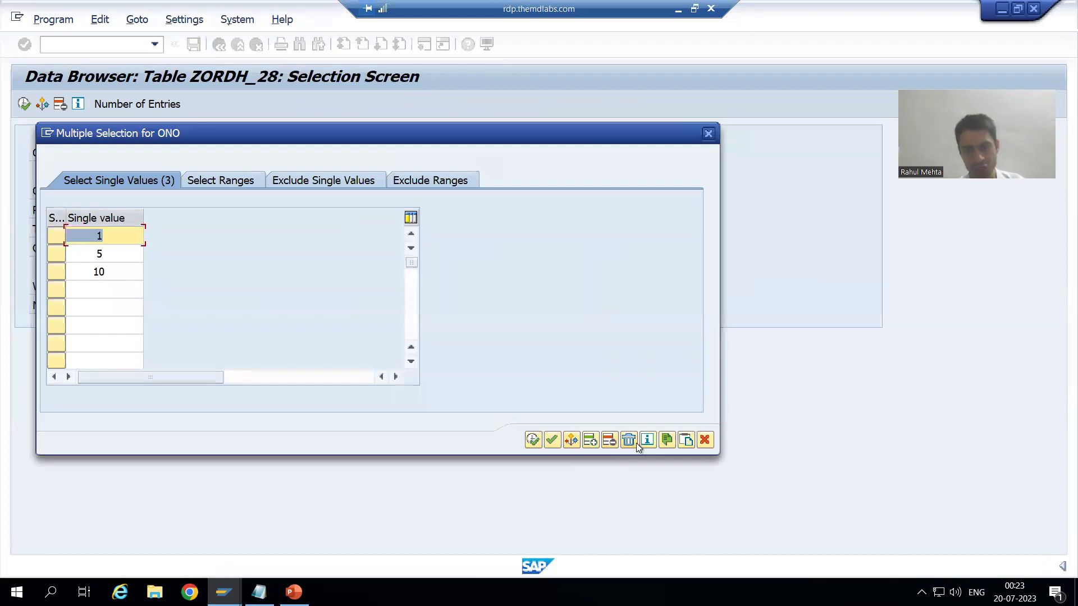
pyautogui.click(628, 441)
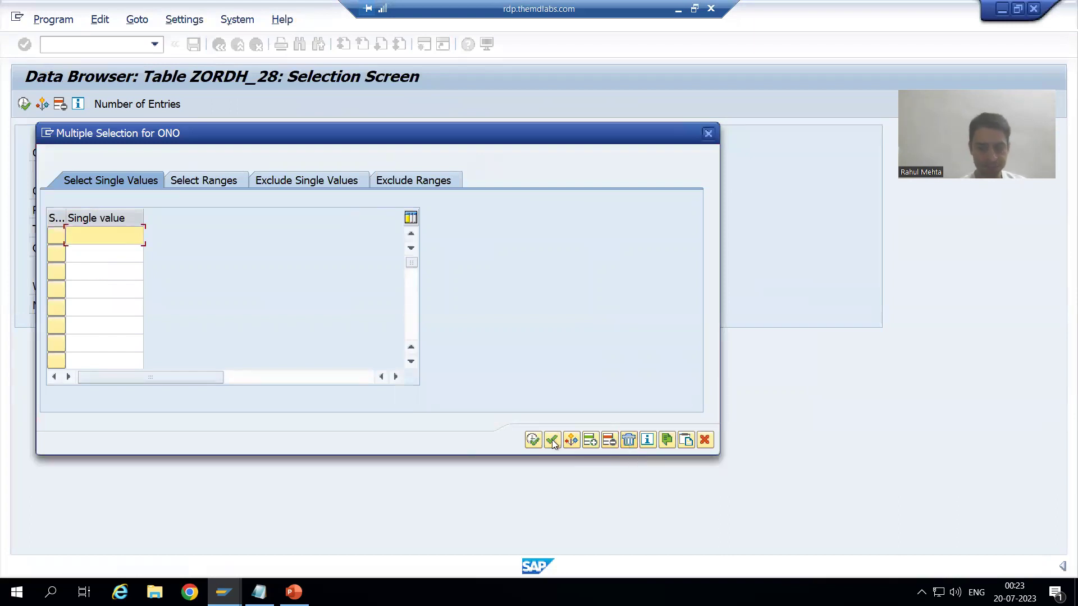
pyautogui.click(533, 440)
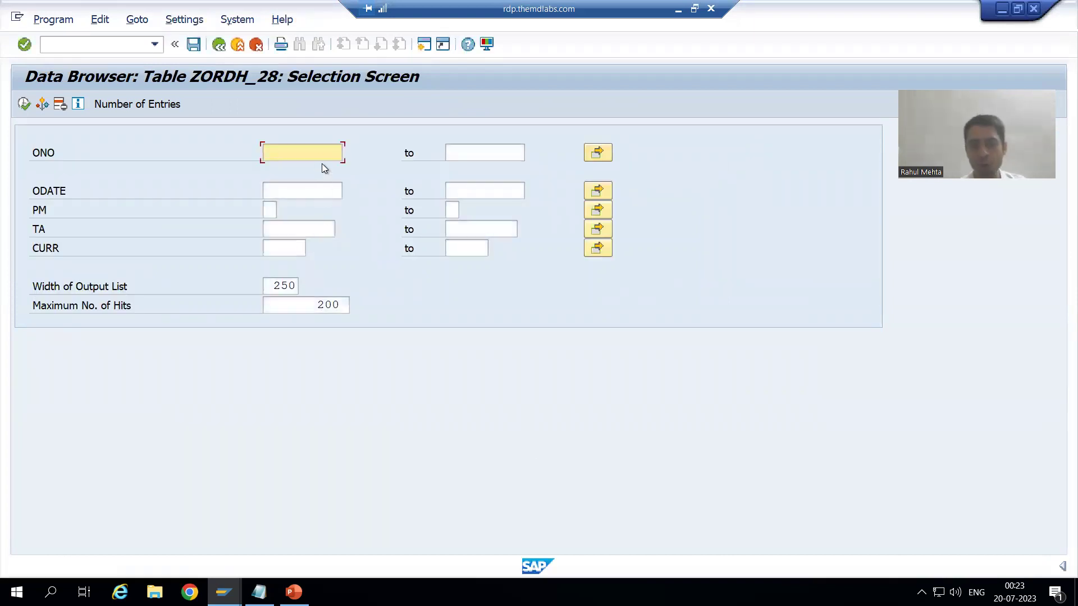
# Step: Enter the ONO range 1 to 10 in the Data Browser selection
pyautogui.click(483, 156)
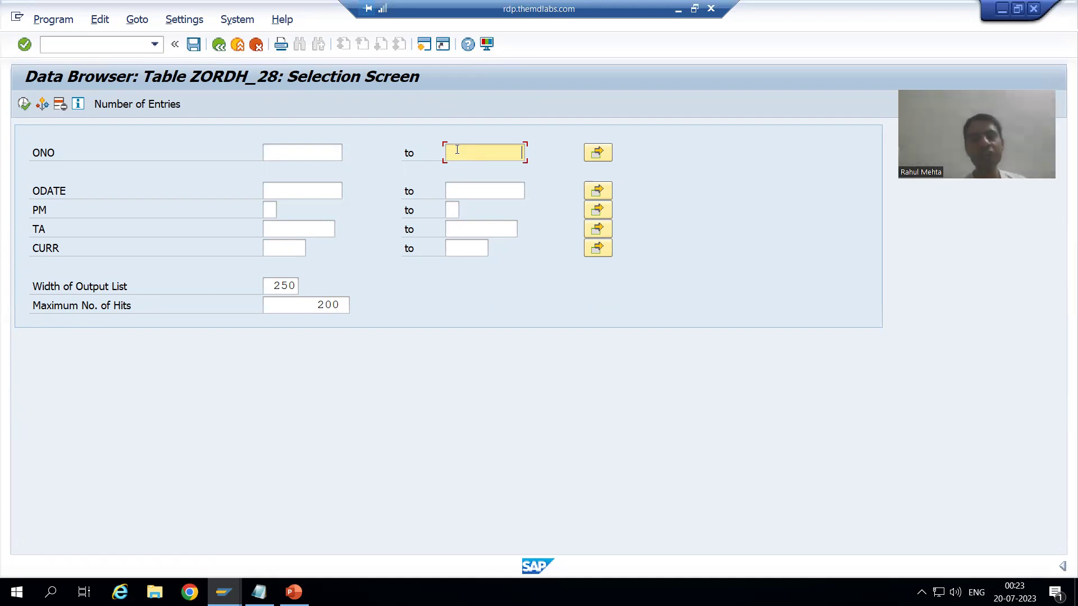
pyautogui.click(313, 150)
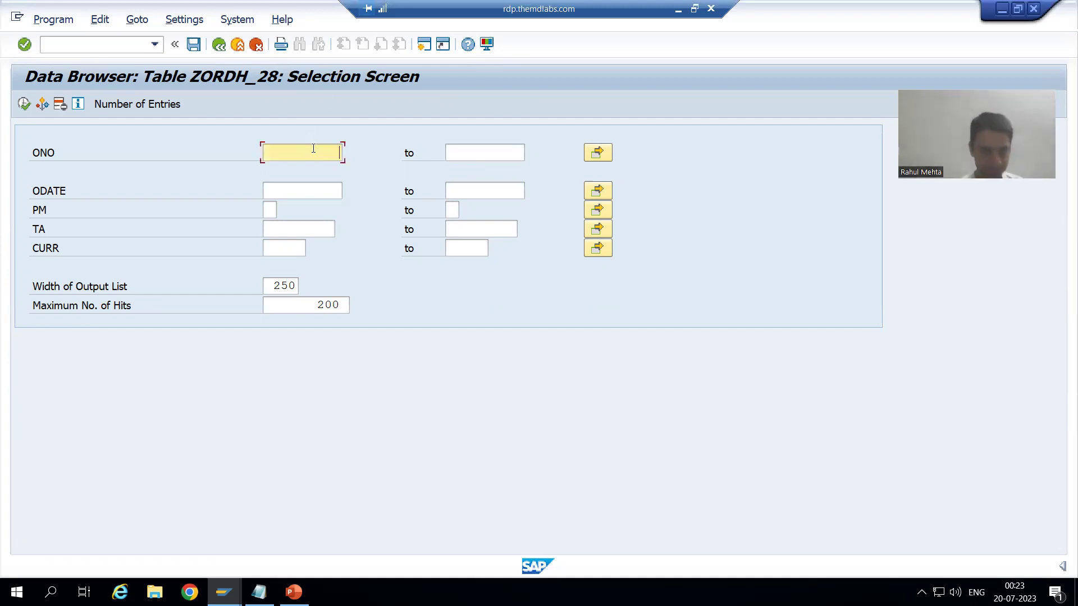
pyautogui.write('1')
pyautogui.press('Tab')
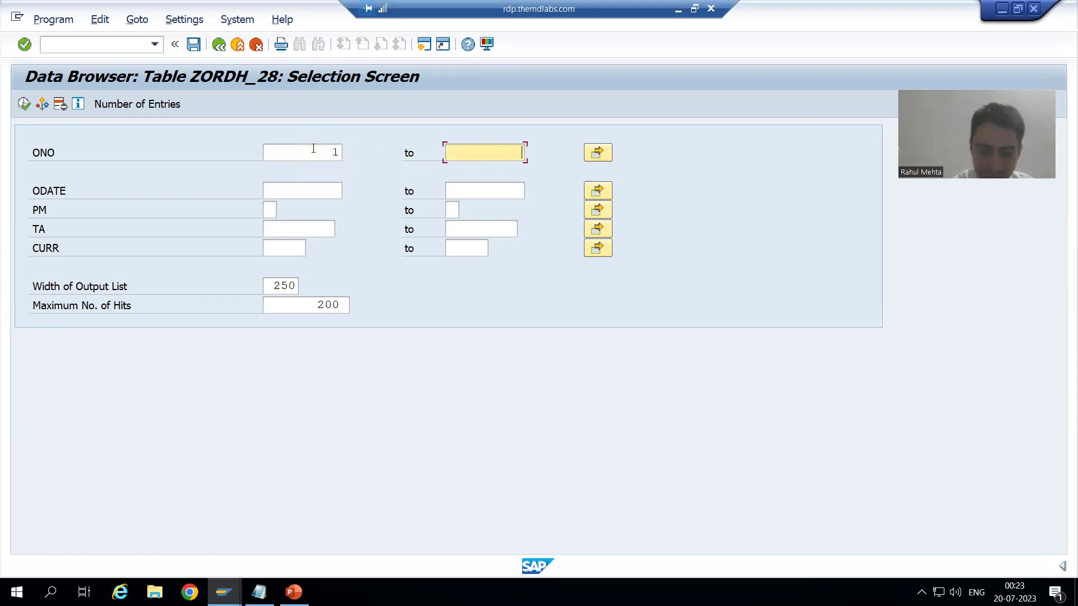
pyautogui.write('10')
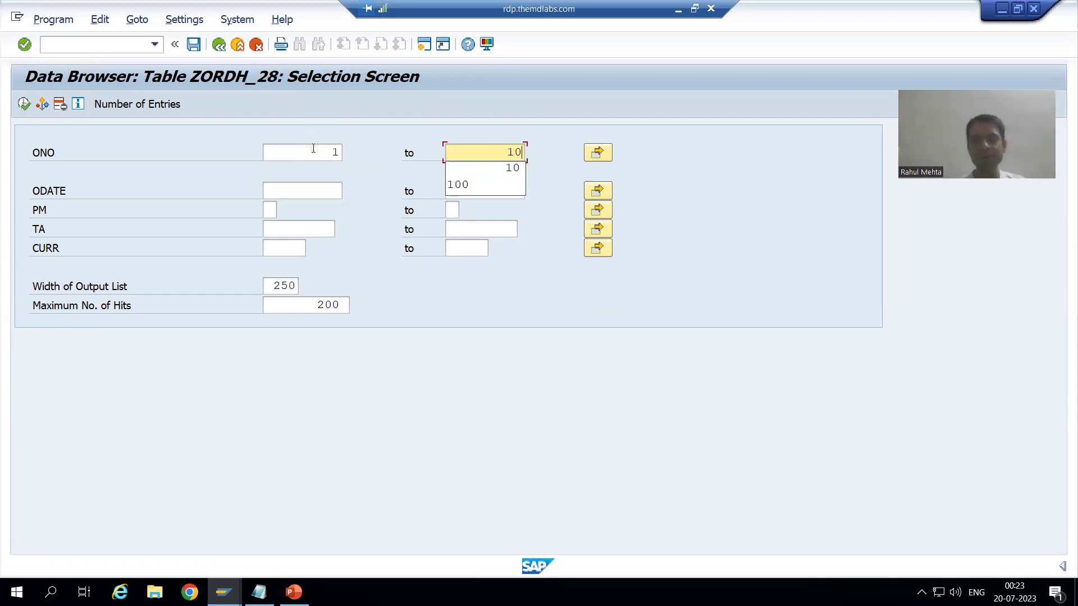
pyautogui.click(315, 150)
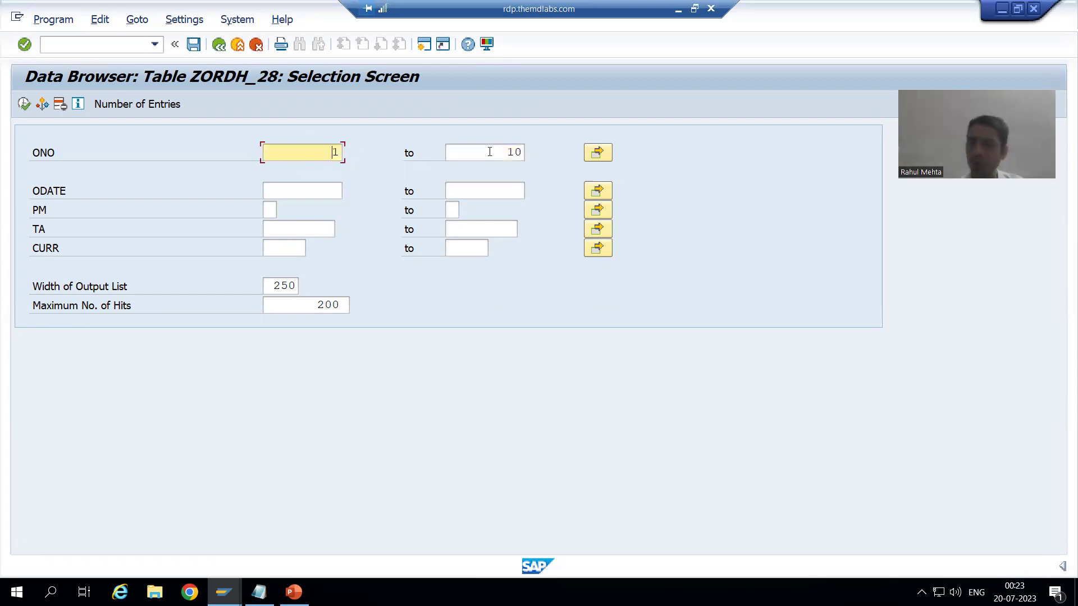
pyautogui.click(508, 152)
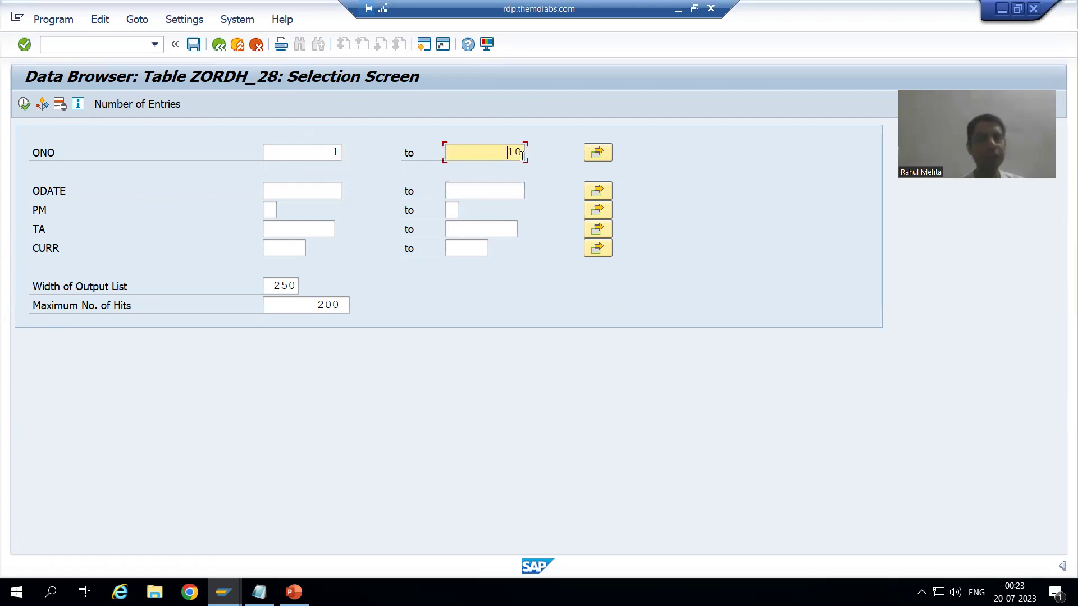
# Step: Exclude single ONO value 5 and execute the selection
pyautogui.click(596, 154)
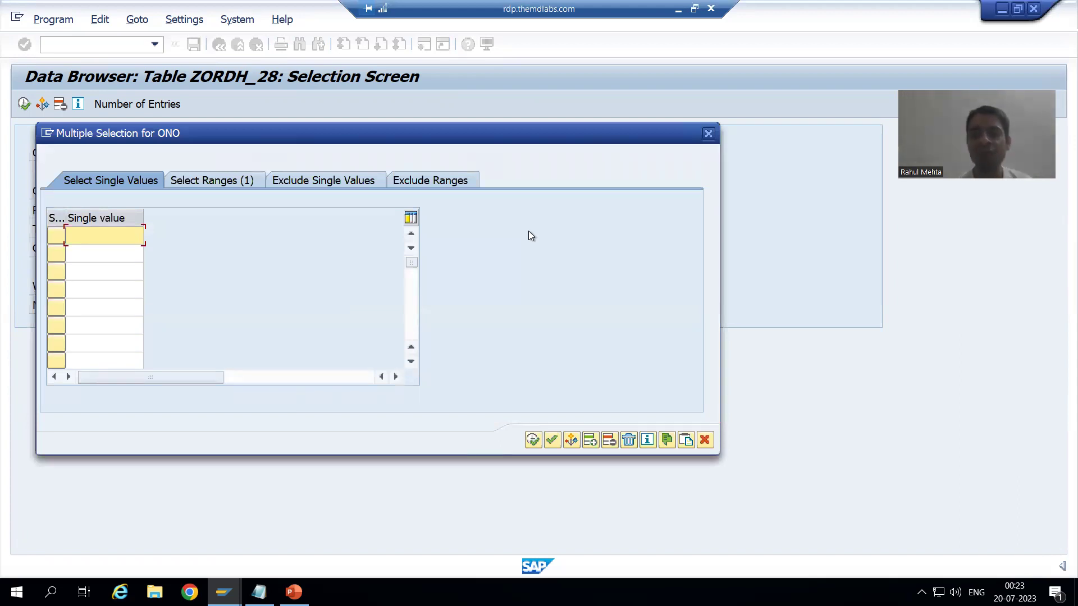
pyautogui.click(213, 186)
pyautogui.click(321, 183)
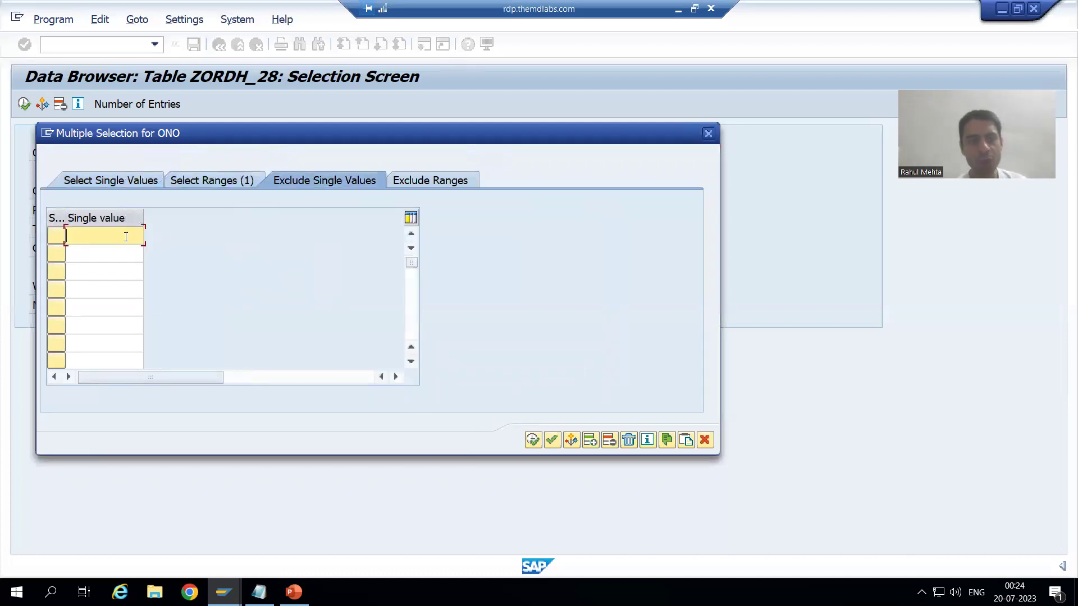
pyautogui.write('5')
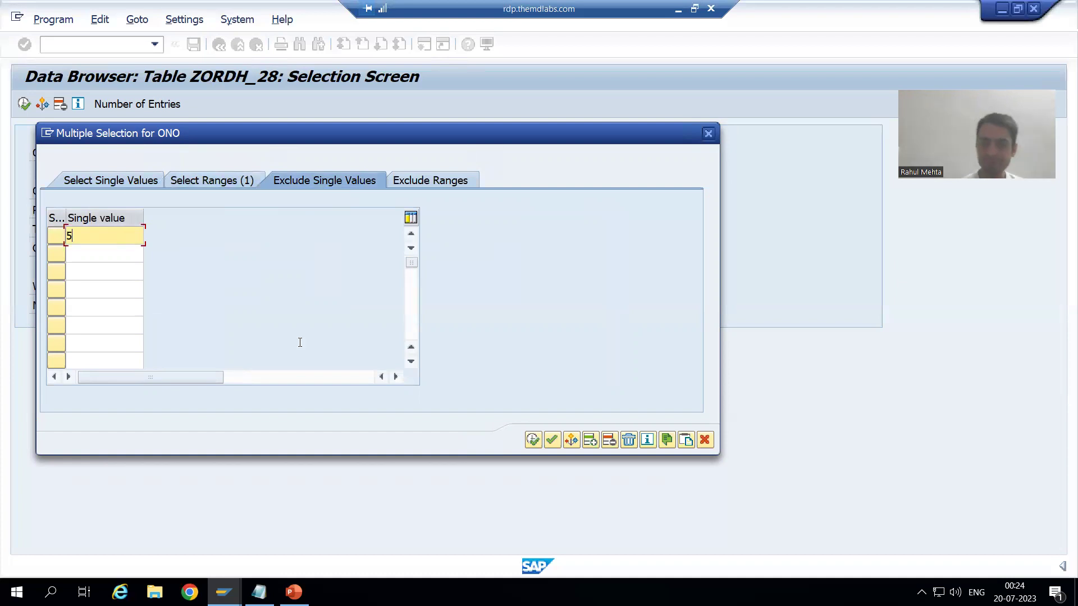
pyautogui.click(533, 440)
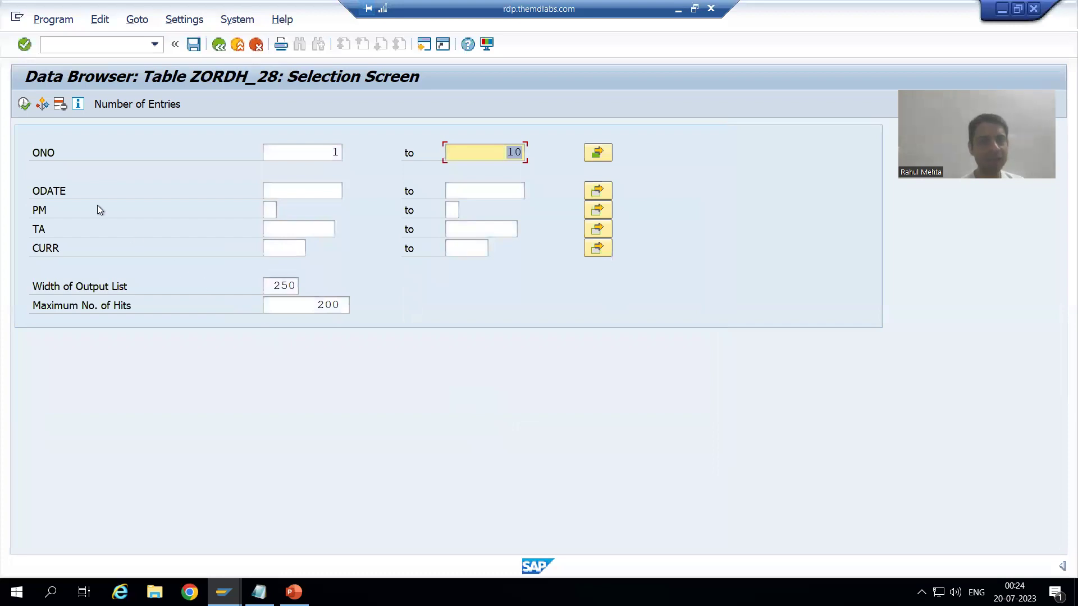
pyautogui.click(23, 103)
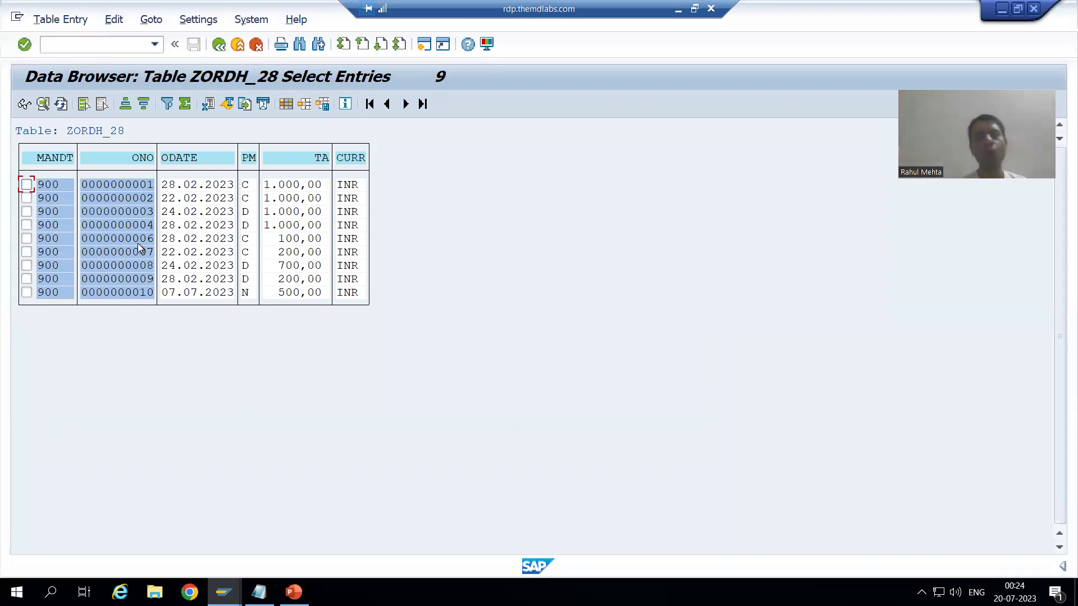
# Step: Go back from the nine-row result list to the General Table Display screen
pyautogui.press('F3')
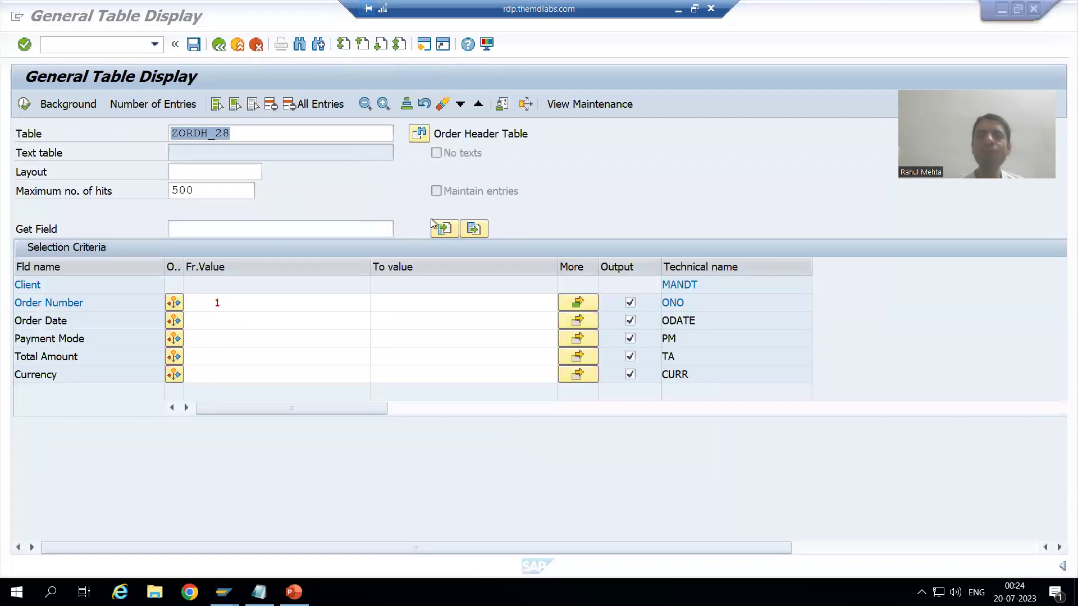
# Step: Delete Order Number values 1, 5 and 10 and enter the range 1 to 10
pyautogui.click(577, 302)
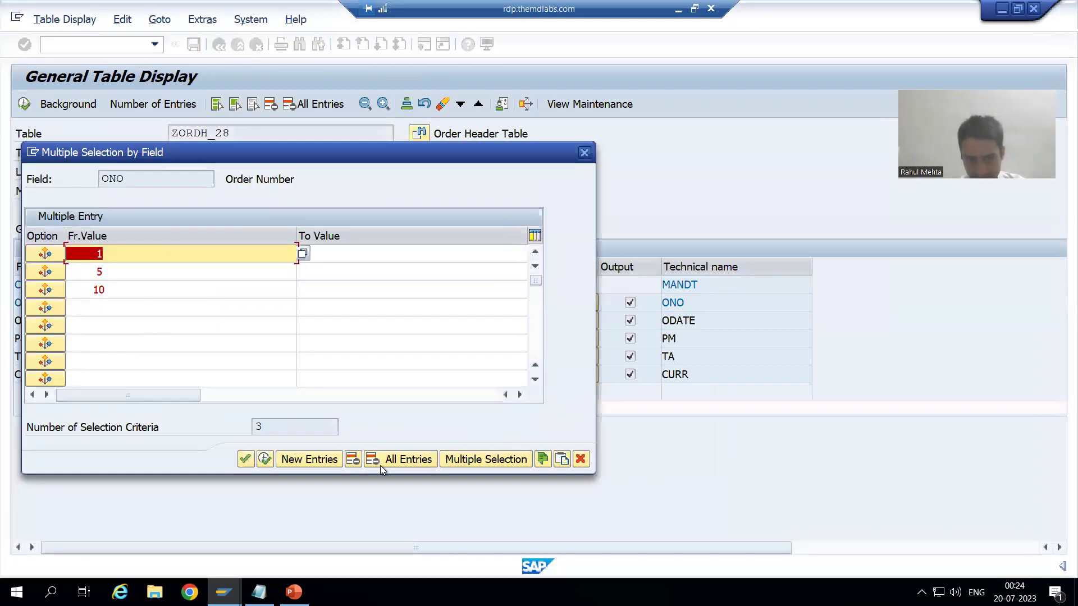
pyautogui.click(382, 458)
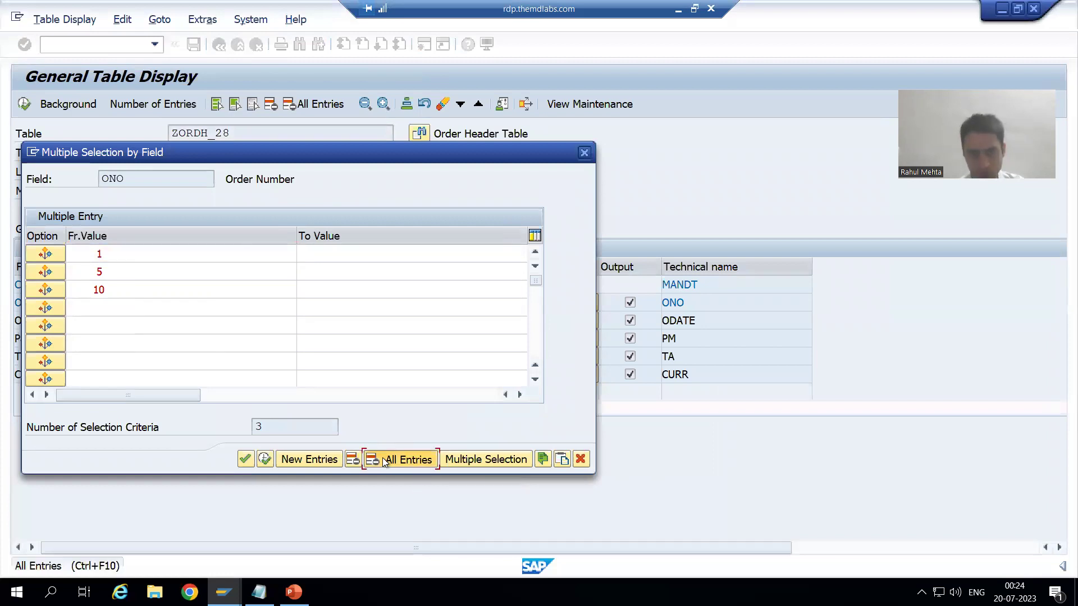
pyautogui.click(265, 459)
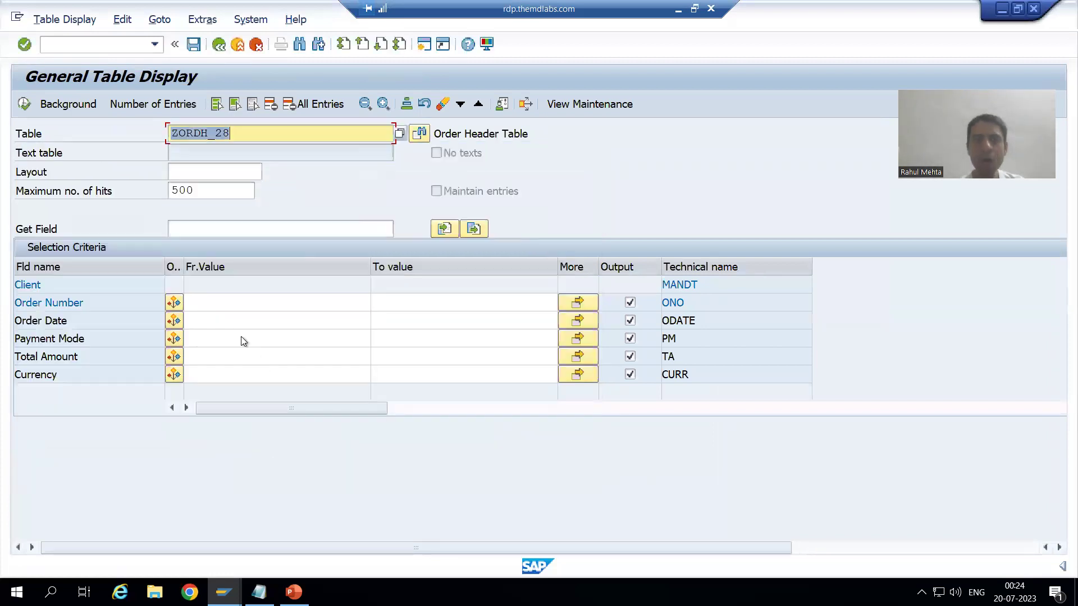
pyautogui.click(219, 303)
pyautogui.write('1')
pyautogui.press('Tab')
pyautogui.write('10')
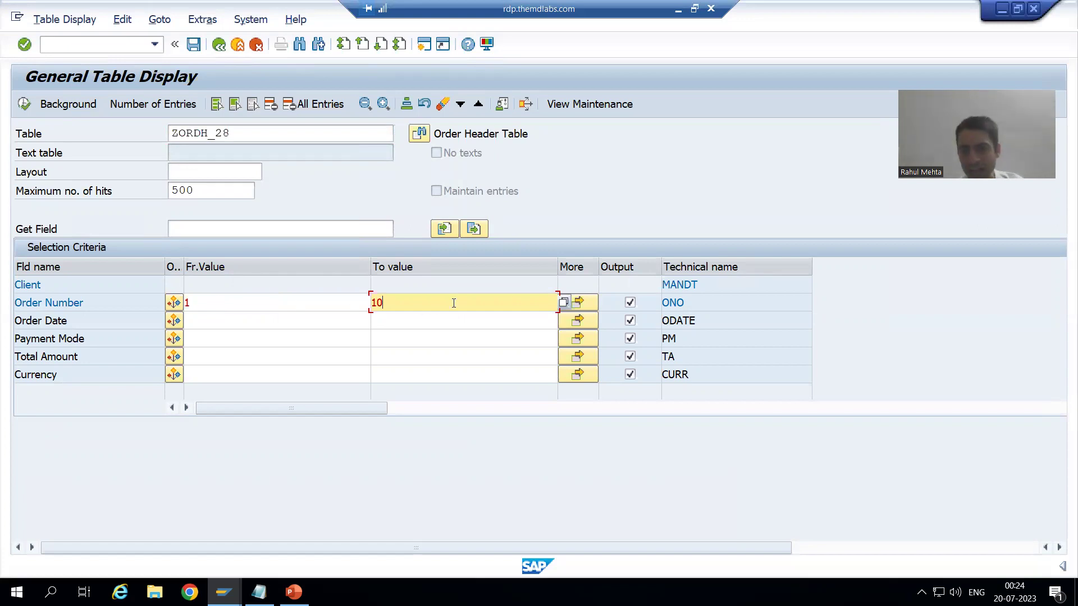
# Step: Add a do-not-select equal-to 5 row to the Order Number selection and transfer it
pyautogui.click(581, 303)
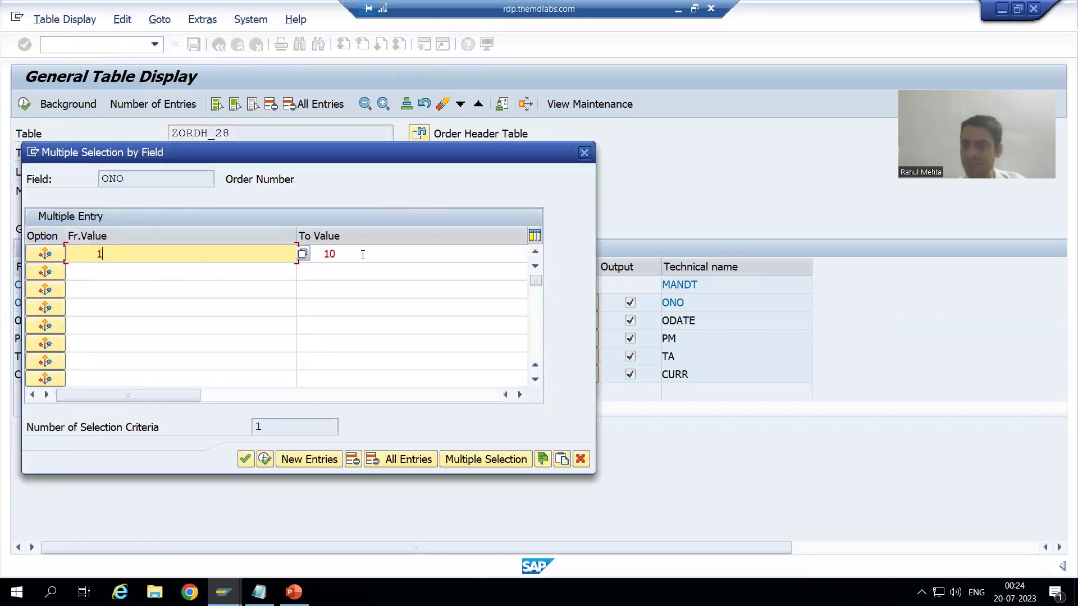
pyautogui.click(118, 274)
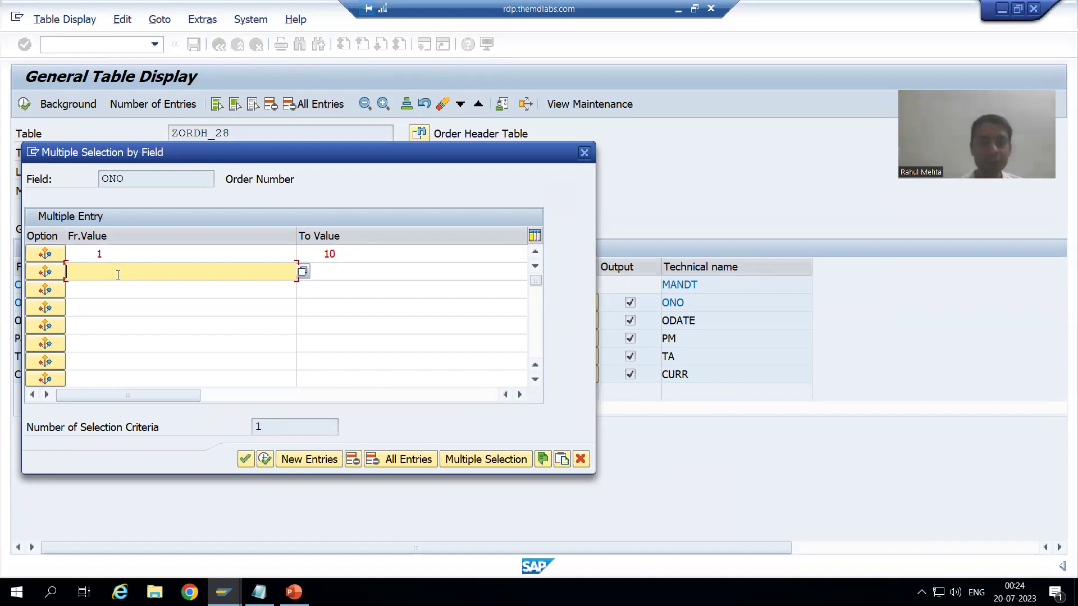
pyautogui.click(45, 272)
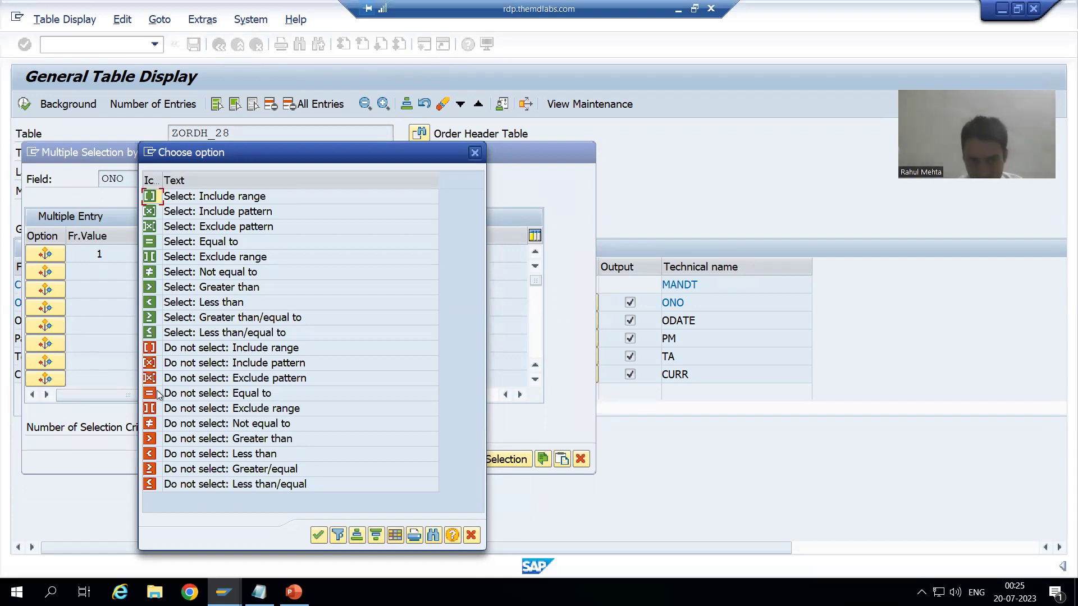
pyautogui.click(181, 395)
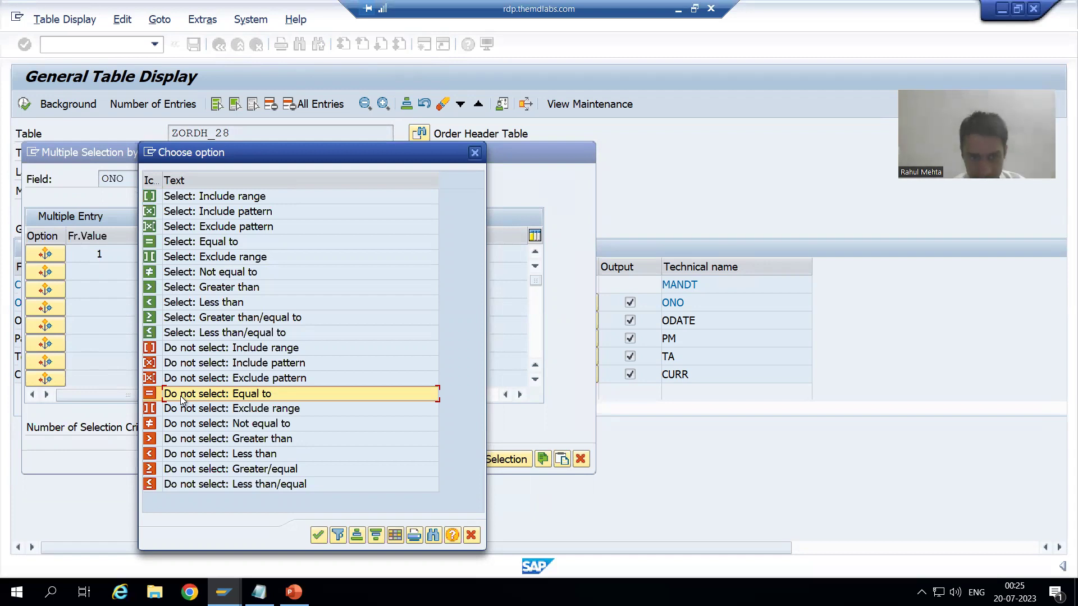
pyautogui.doubleClick(150, 392)
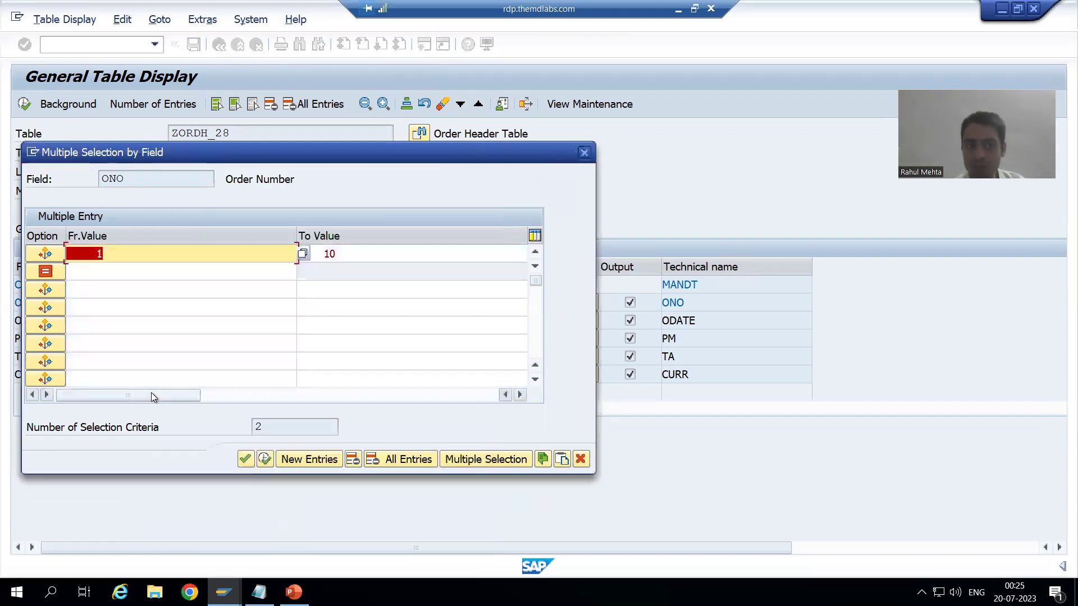
pyautogui.click(111, 273)
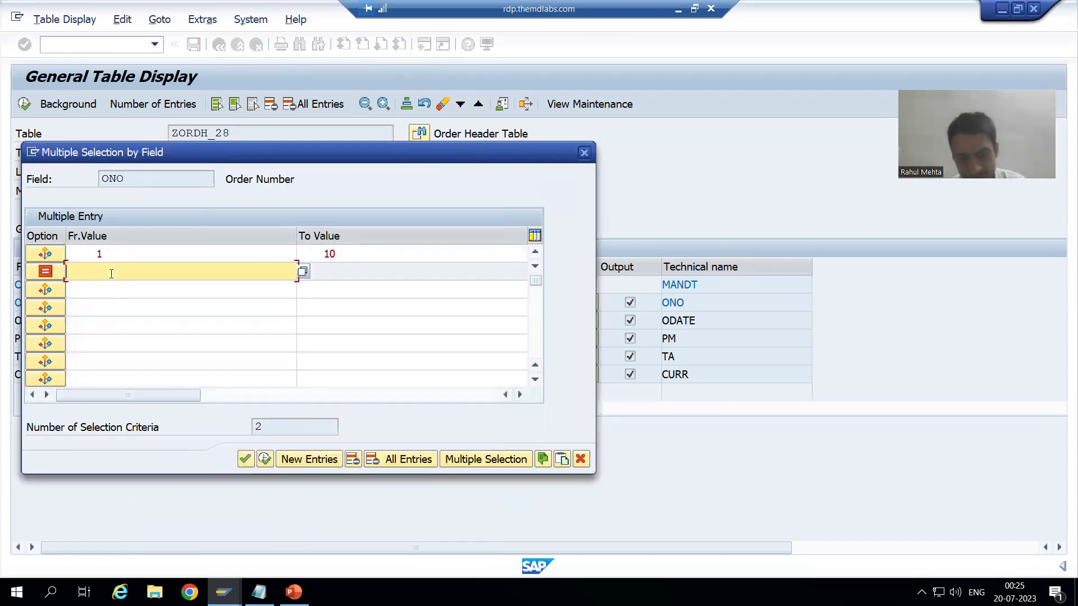
pyautogui.write('5')
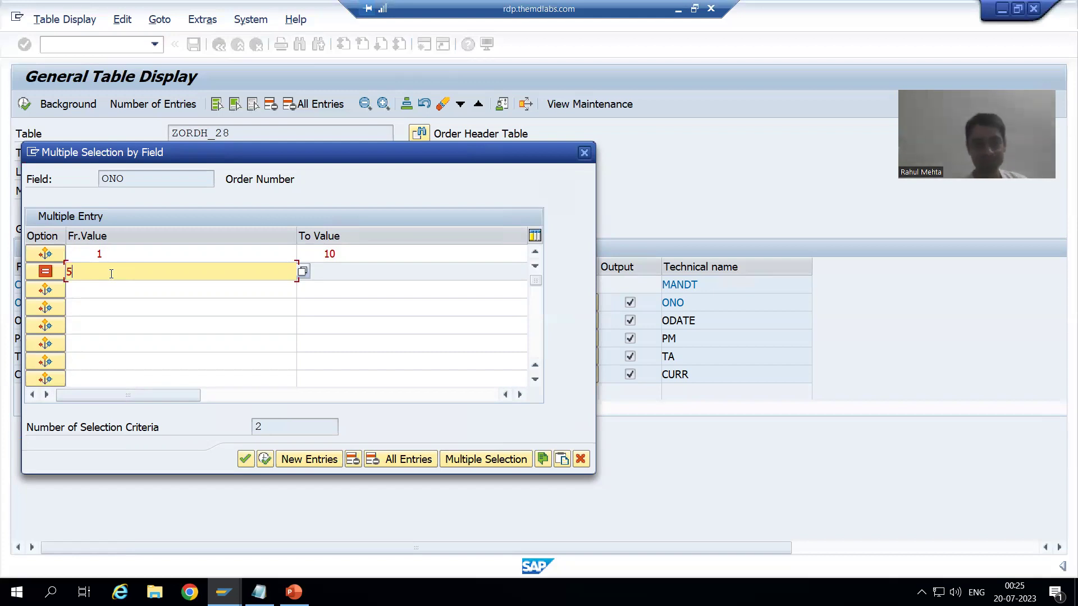
pyautogui.click(265, 460)
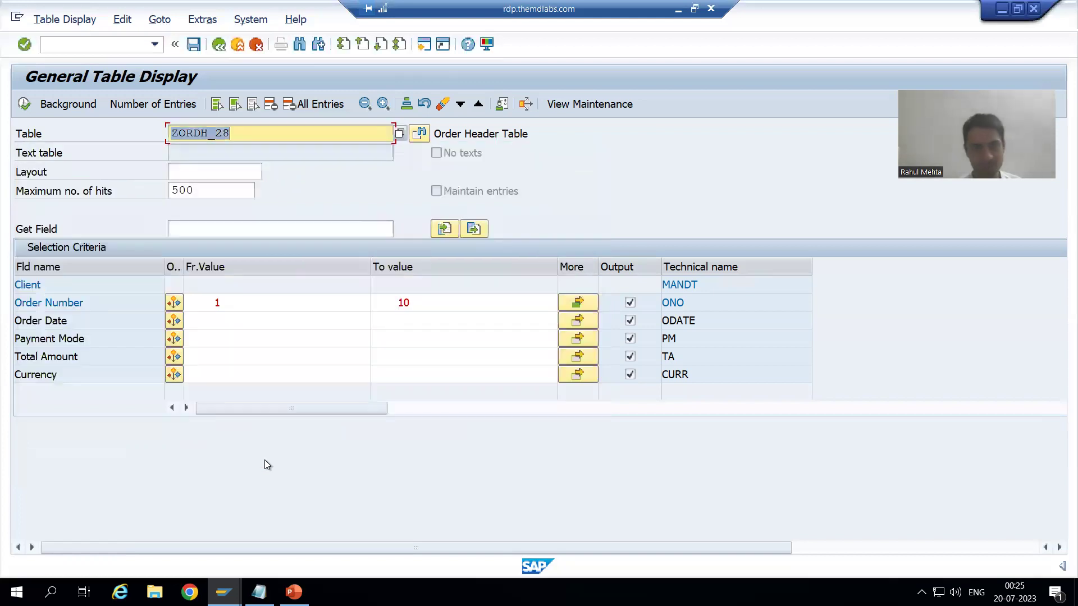
# Step: Execute to list the 9 matching orders, then go back to the Data Browser selection screen
pyautogui.click(23, 105)
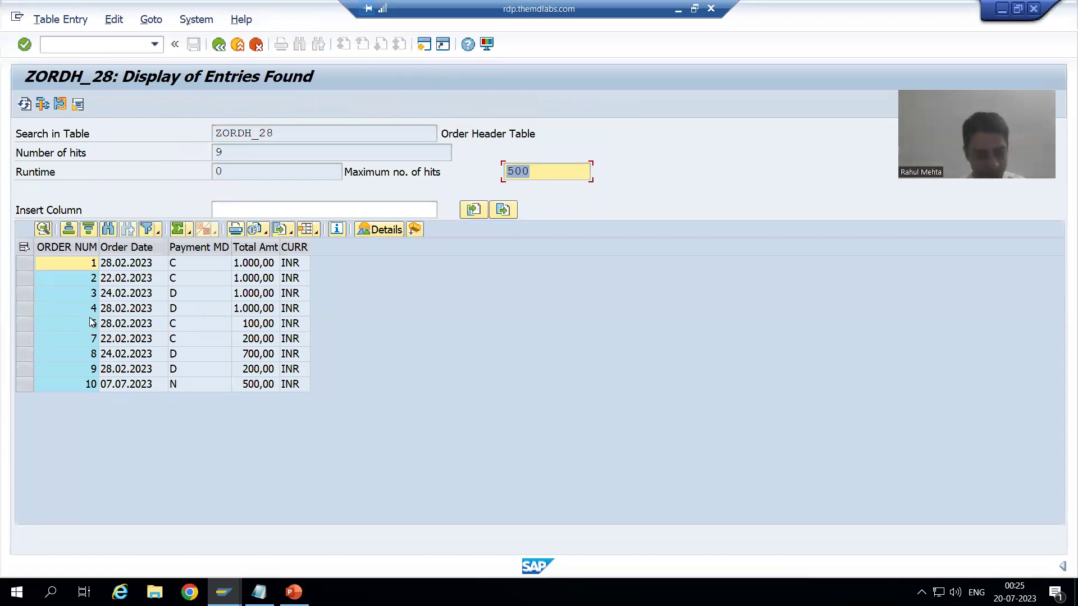
pyautogui.hotkey('alt', 'Tab')
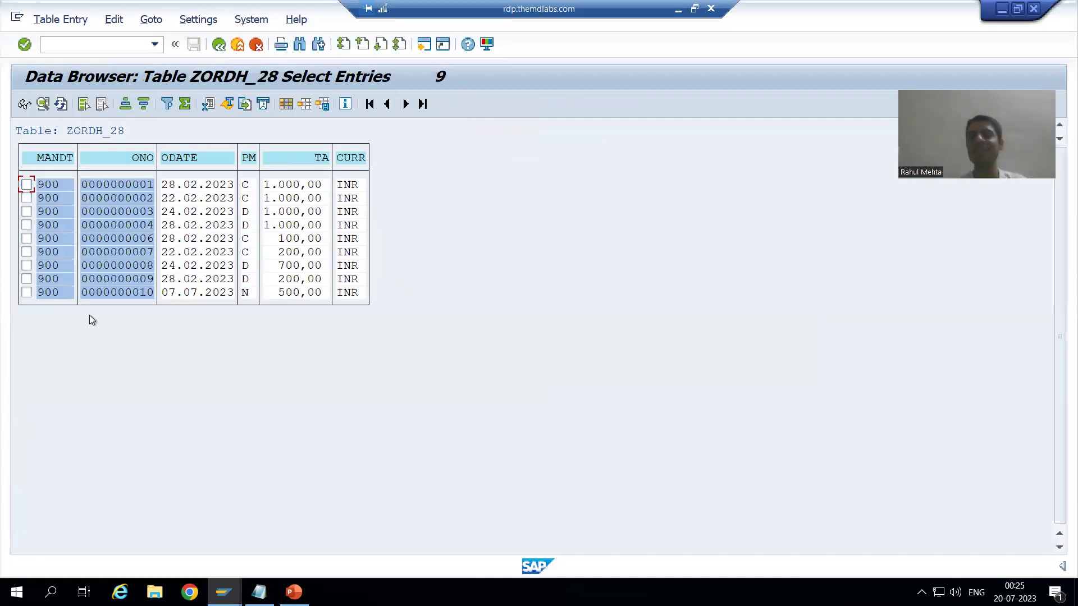
pyautogui.click(280, 281)
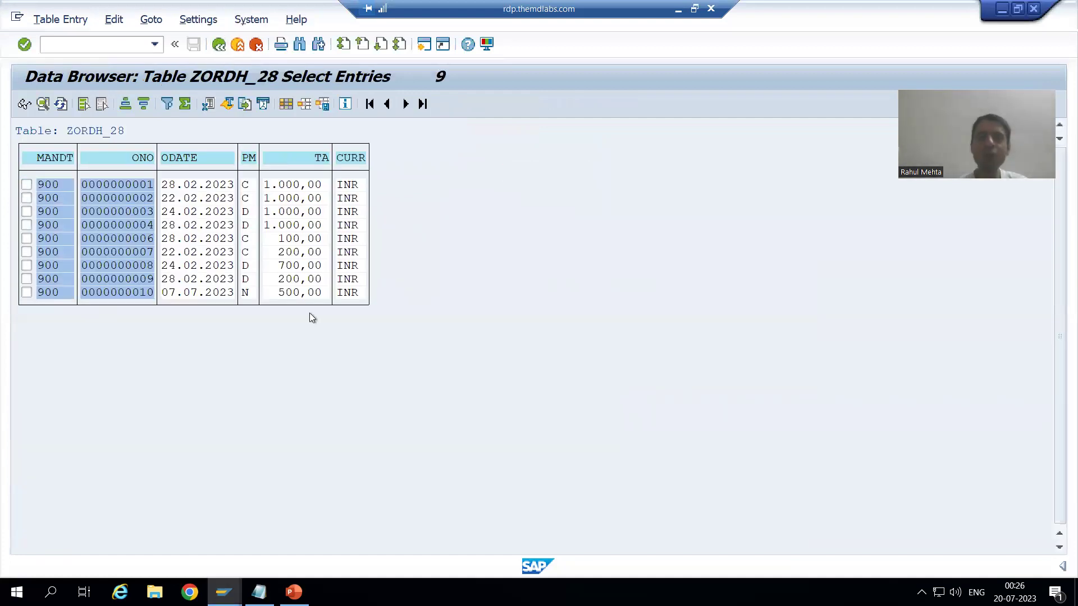
pyautogui.press('F3')
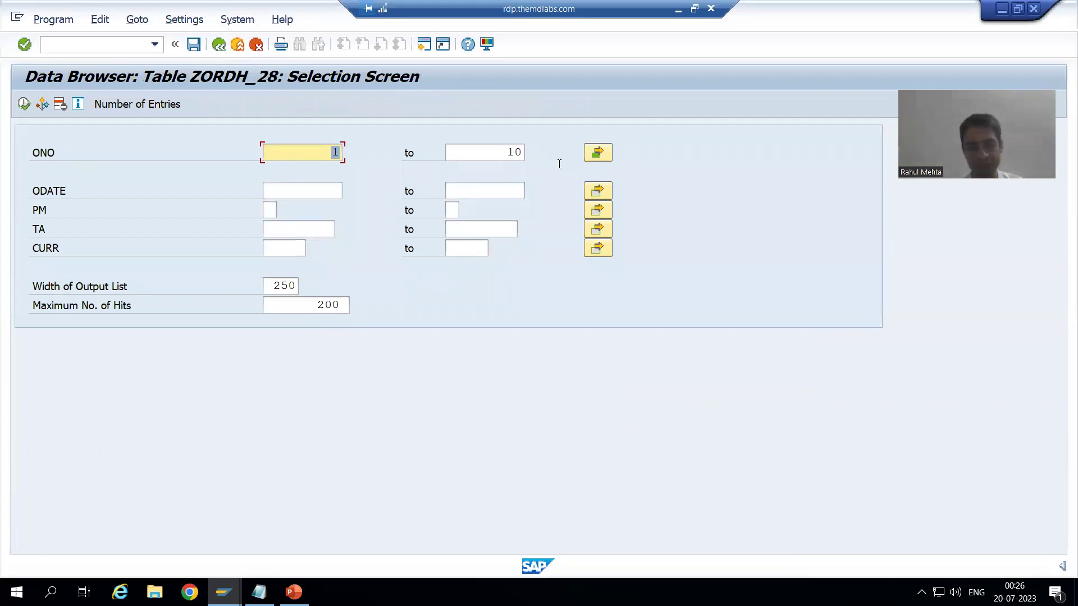
# Step: Delete all ONO criteria and enter a plain ONO range of 1 to 10
pyautogui.click(598, 152)
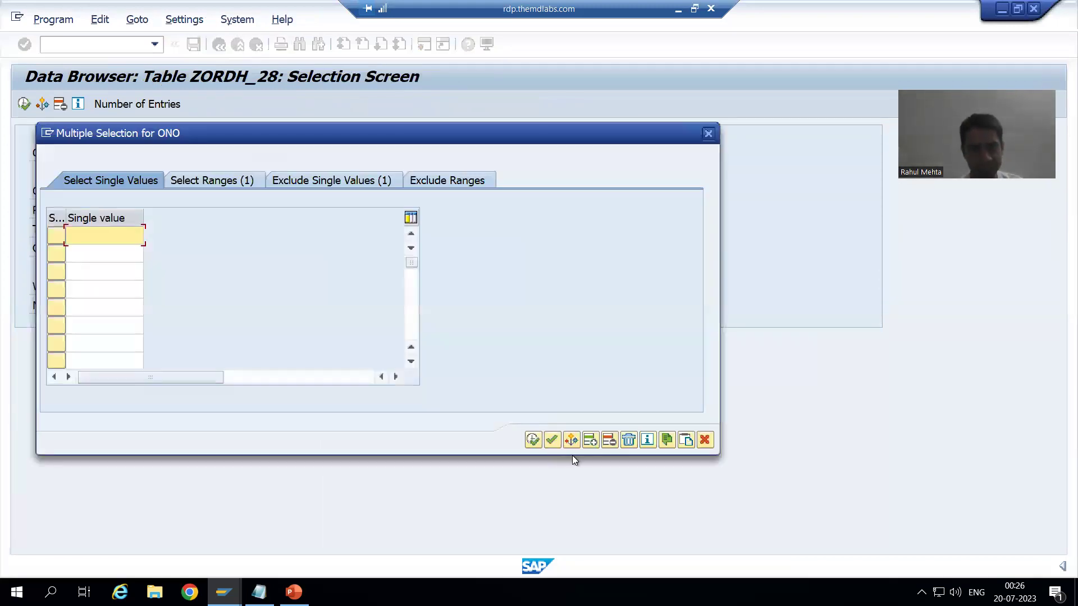
pyautogui.click(628, 441)
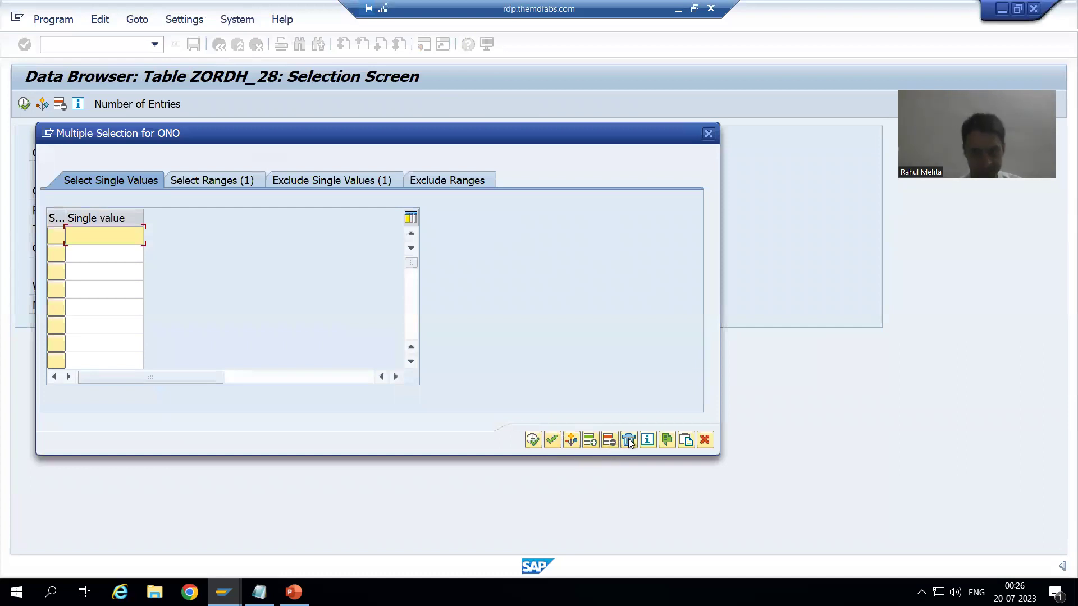
pyautogui.click(533, 440)
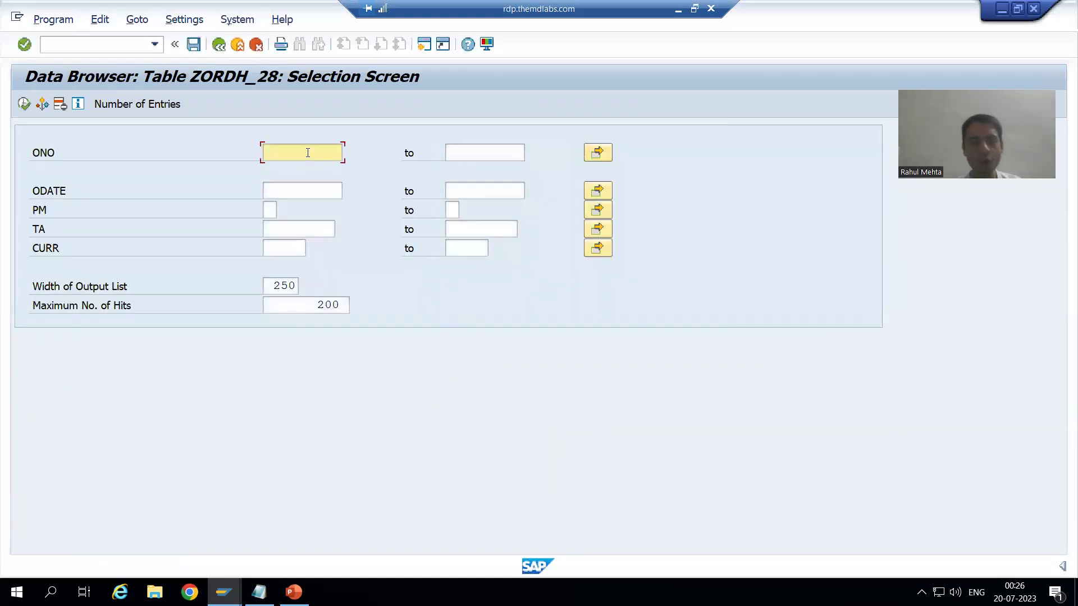
pyautogui.write('1')
pyautogui.press('Tab')
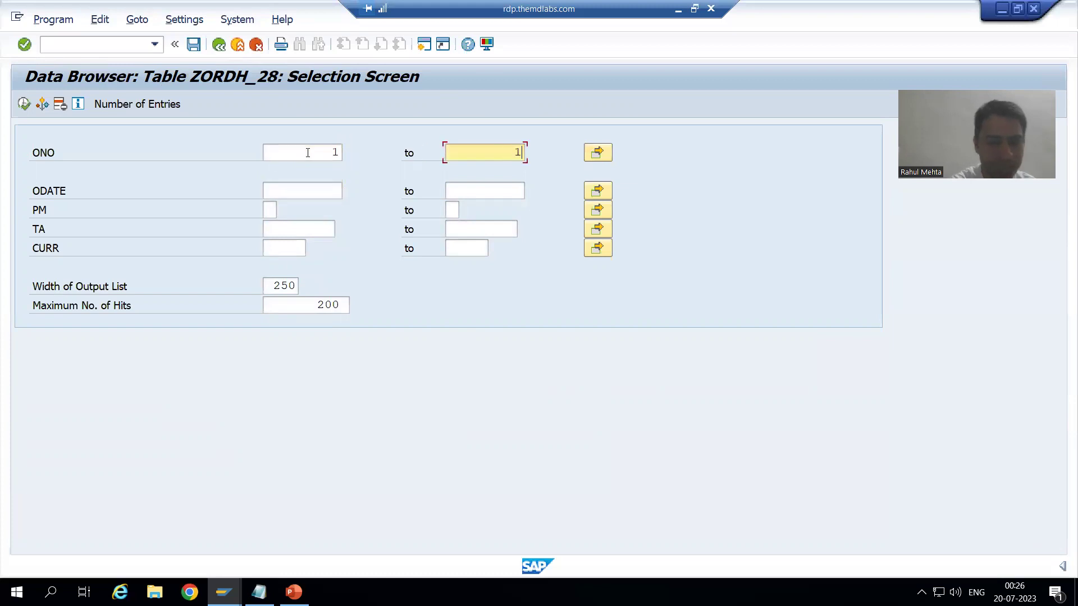
pyautogui.write('10')
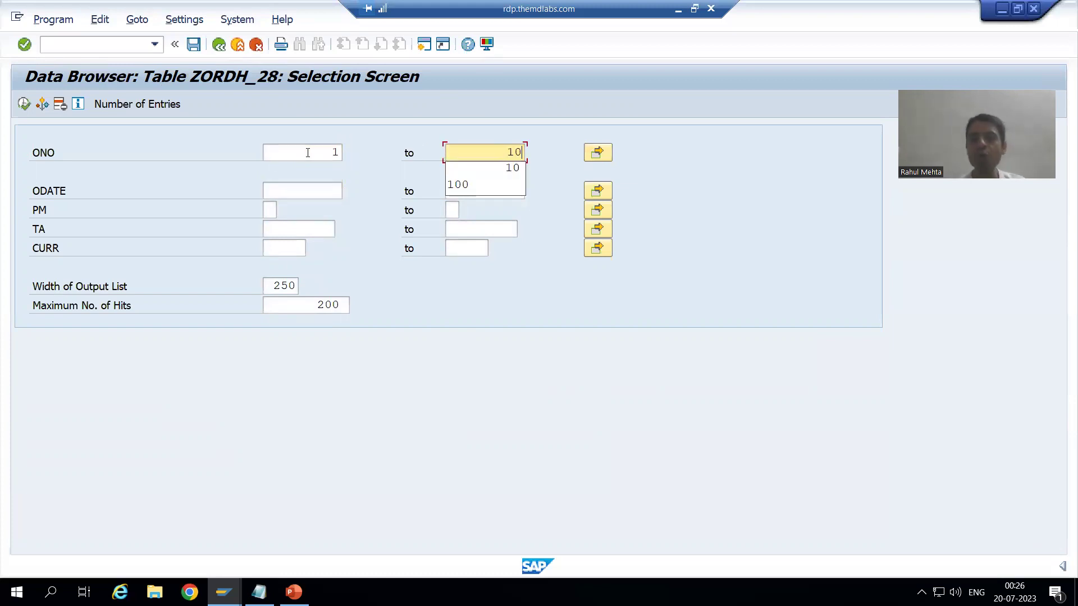
pyautogui.click(512, 168)
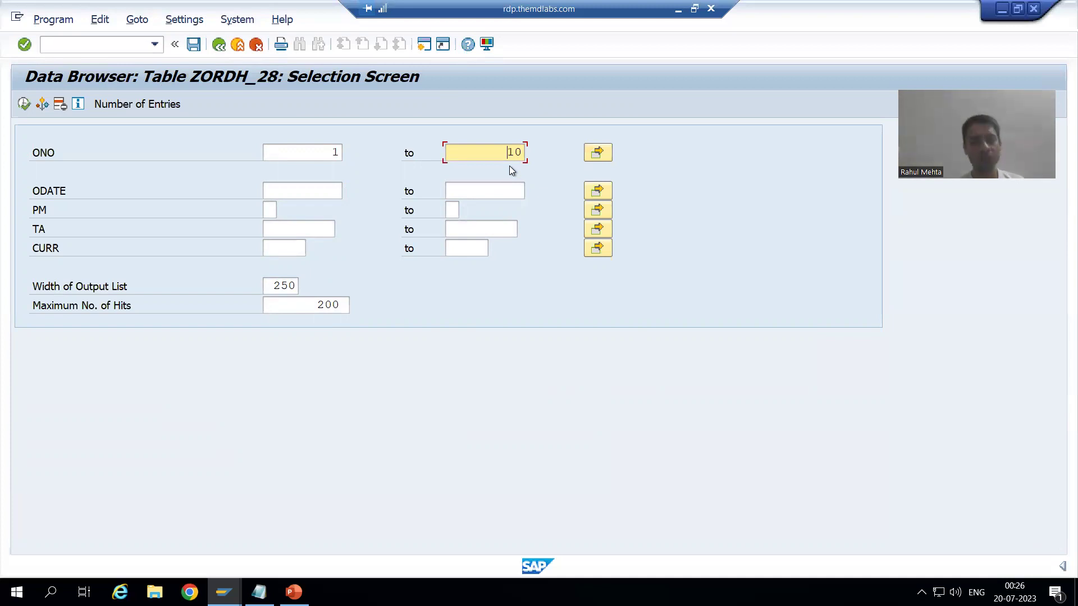
# Step: Add an excluded ONO range of 4 to 6 and copy it into the selection
pyautogui.click(598, 154)
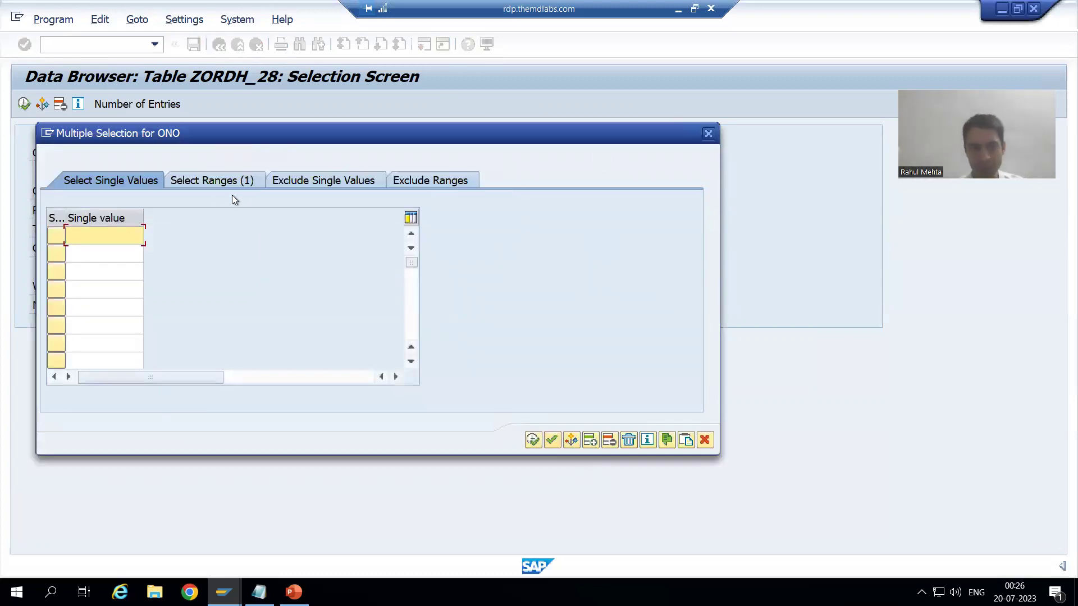
pyautogui.click(217, 182)
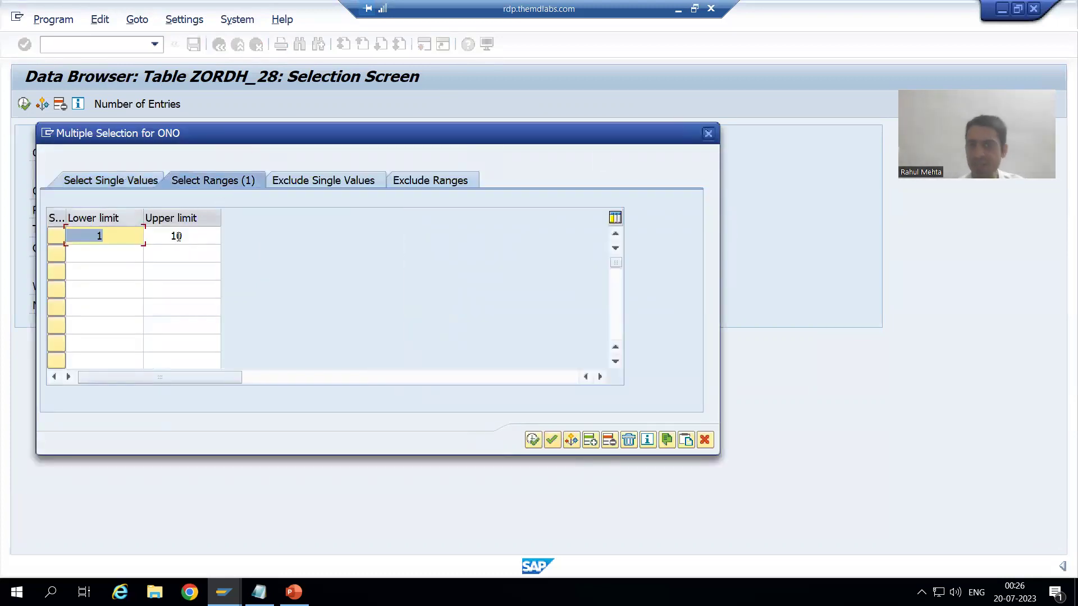
pyautogui.click(440, 186)
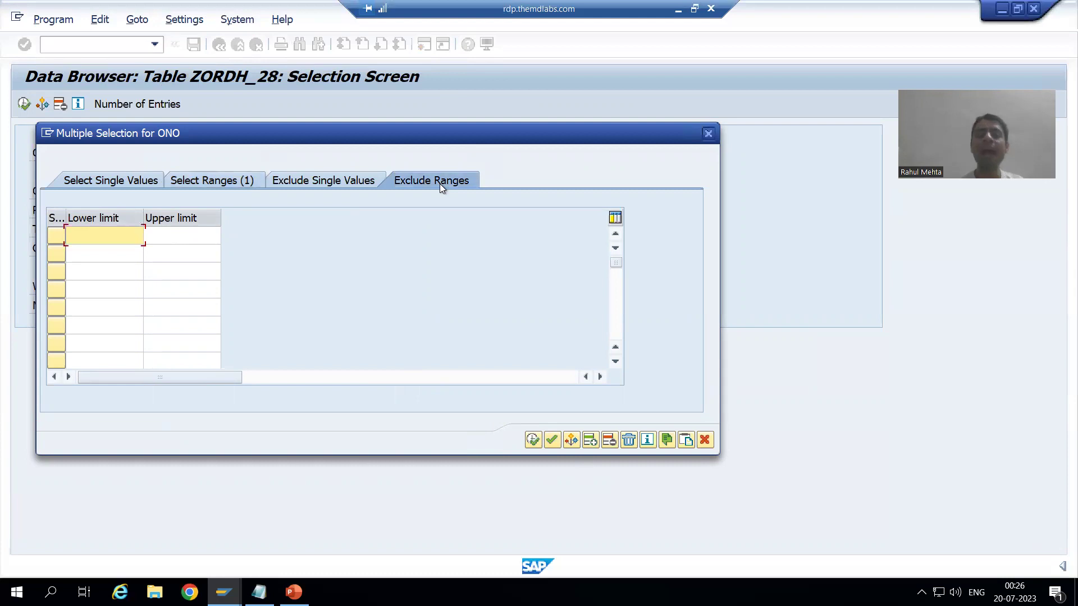
pyautogui.write('4')
pyautogui.press('Tab')
pyautogui.write('6')
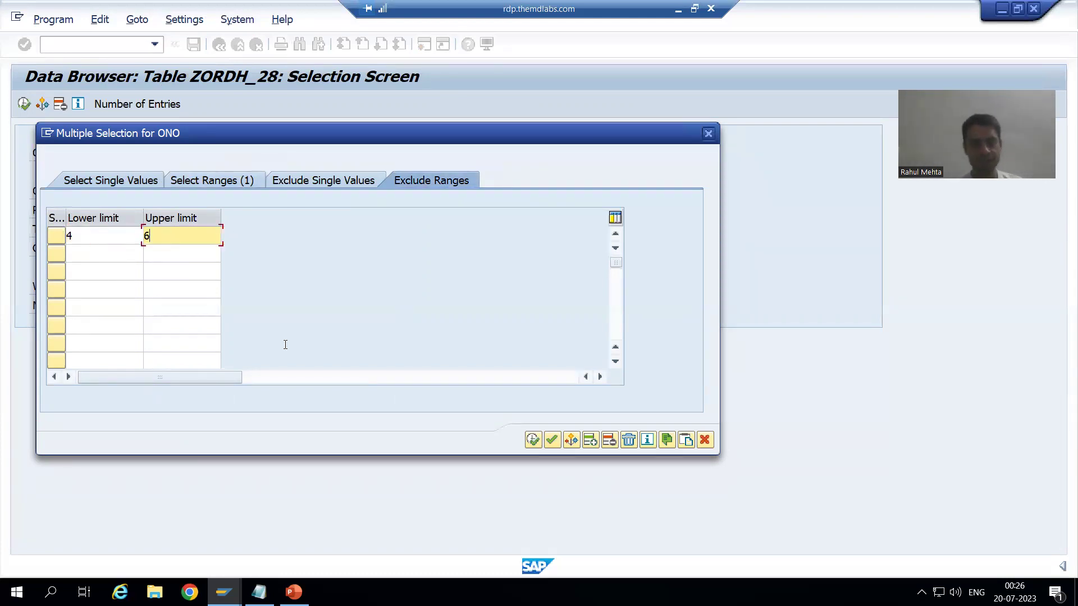
pyautogui.click(532, 440)
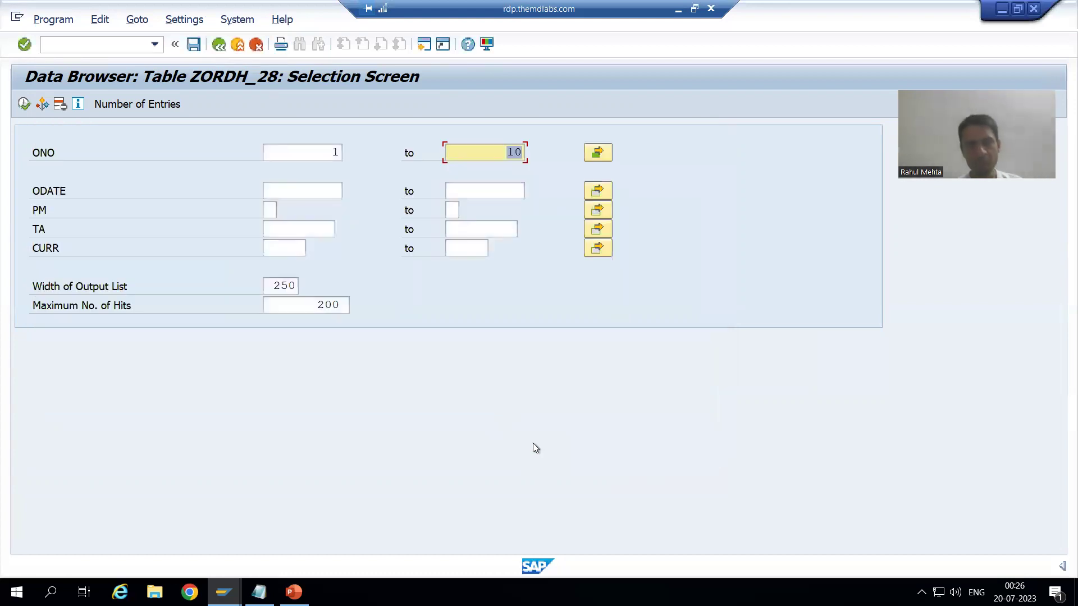
# Step: Execute the selection to list 7 entries, then go back to General Table Display
pyautogui.click(24, 105)
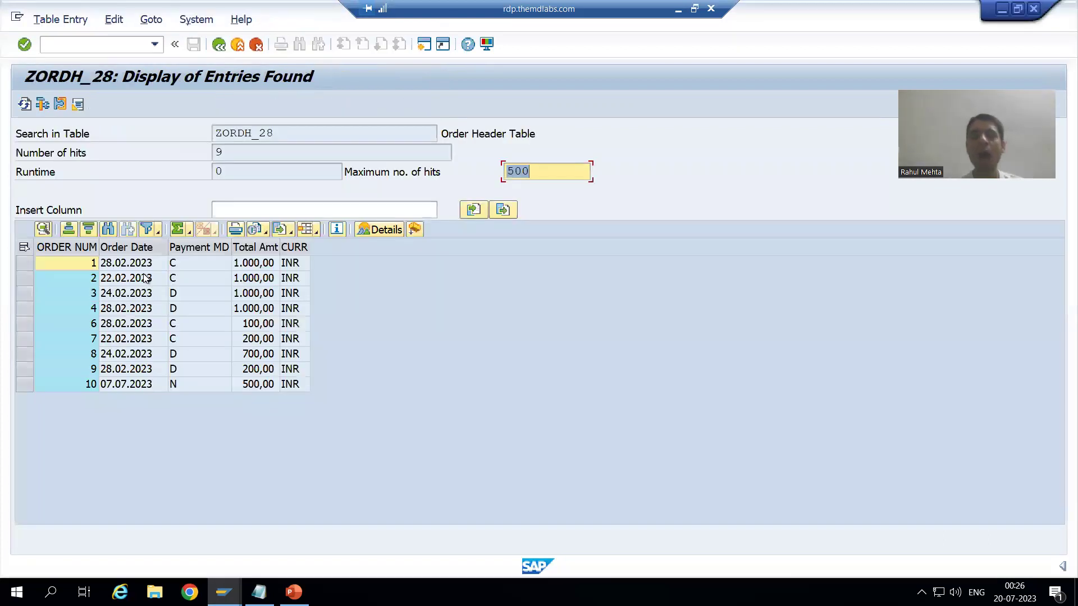
pyautogui.click(219, 44)
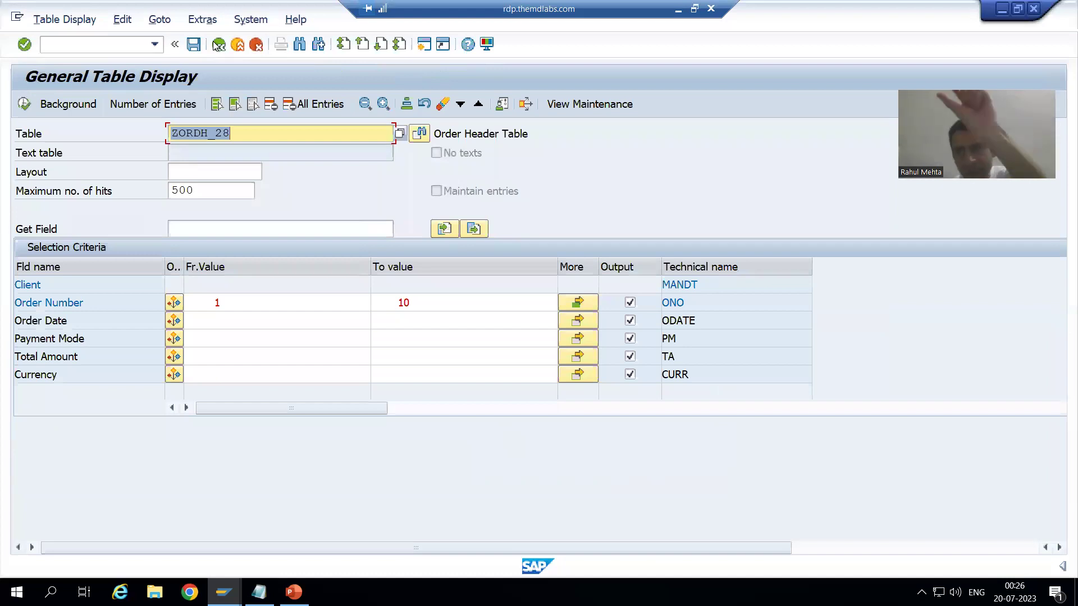
# Step: Delete all existing Order Number selection entries and apply the emptied list
pyautogui.click(578, 302)
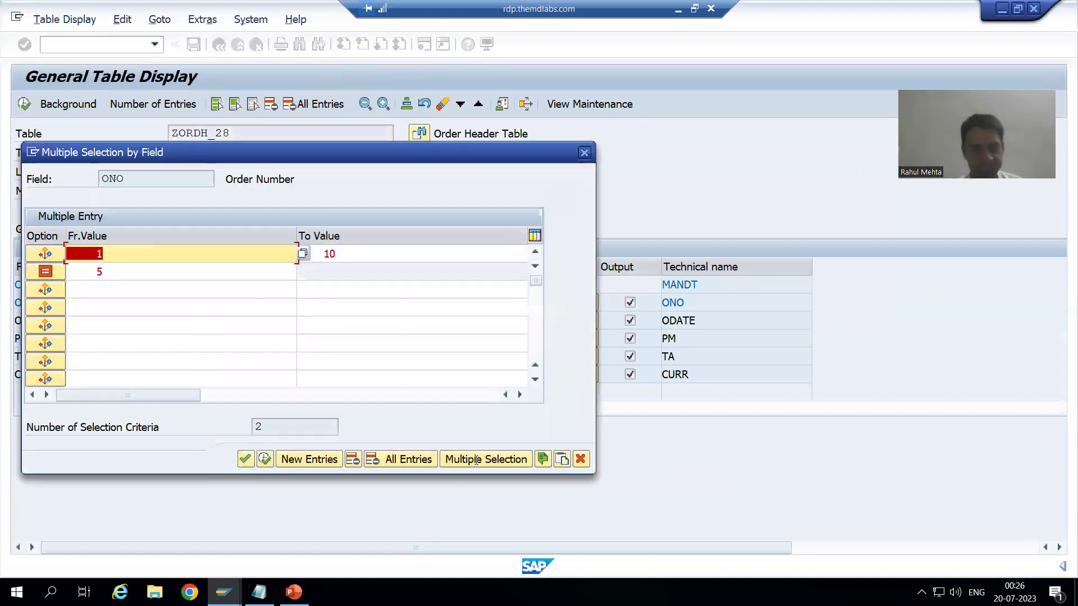
pyautogui.click(406, 460)
pyautogui.click(264, 460)
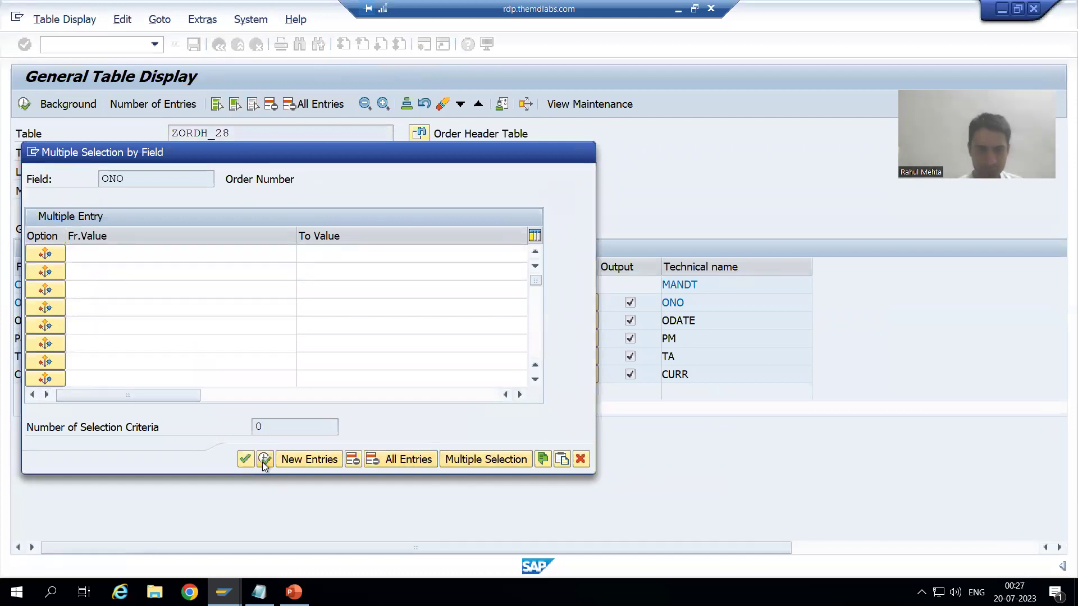
# Step: Enter the Order Number range 1 to 10 and reopen its multiple selection
pyautogui.click(242, 304)
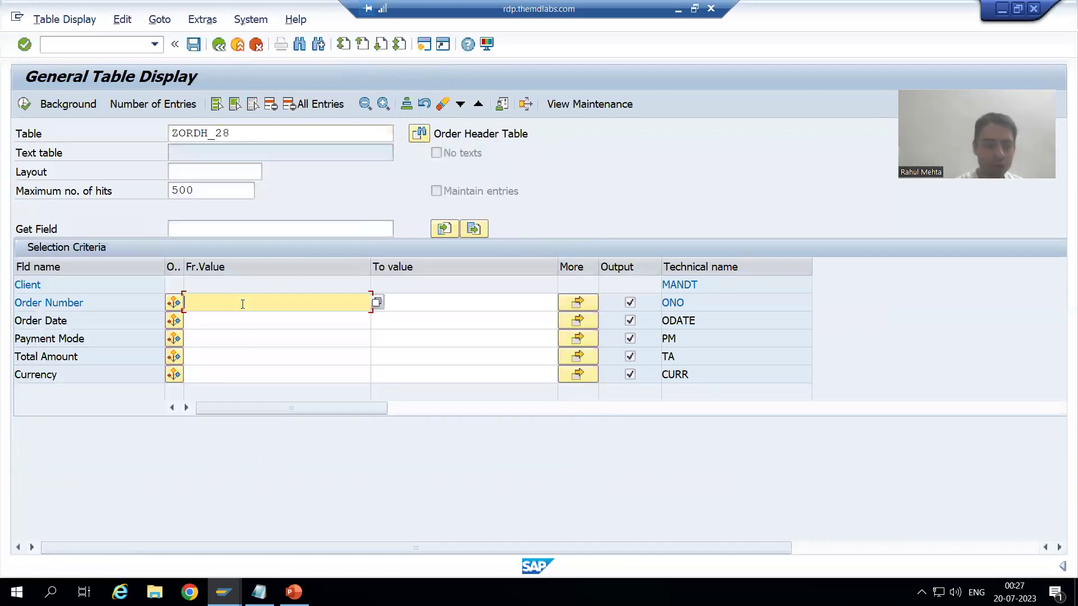
pyautogui.write('1')
pyautogui.press('Tab')
pyautogui.write('10')
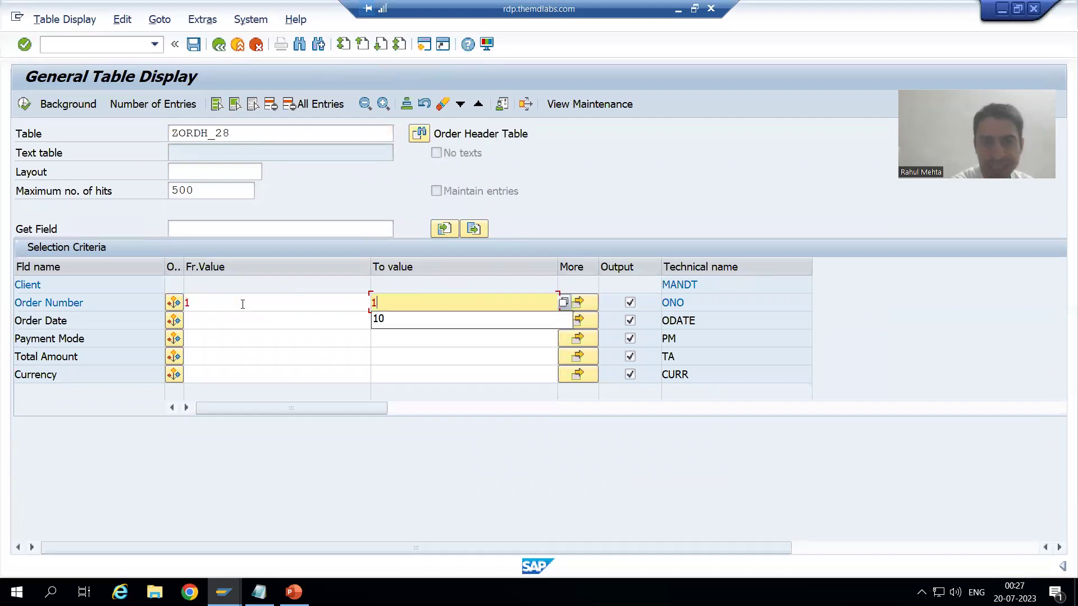
pyautogui.click(581, 305)
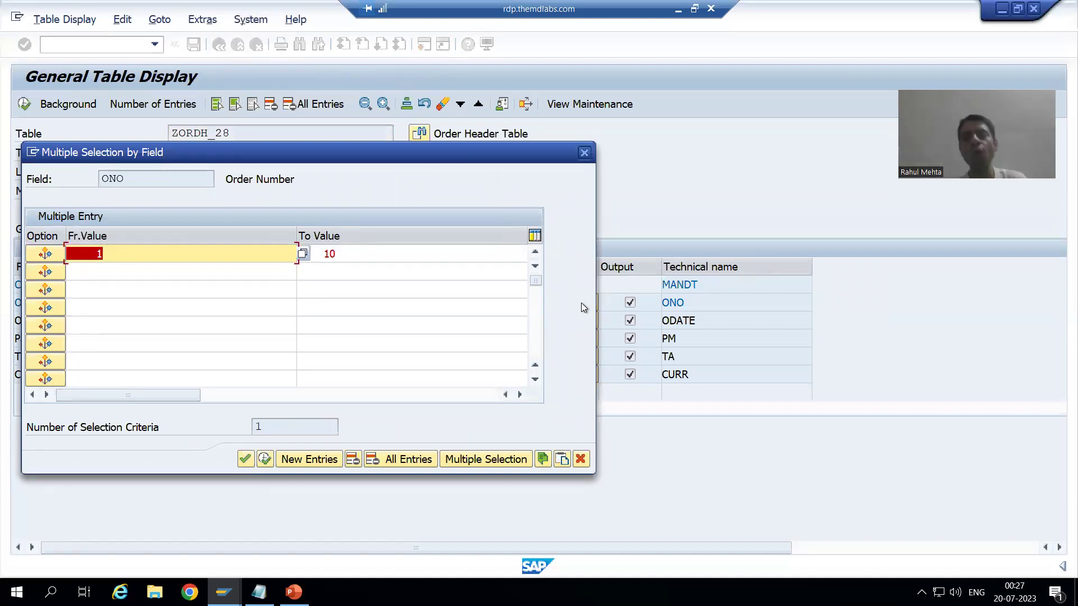
# Step: Add a 'Do not select' range of 4 to 6 to Order Number and transfer it
pyautogui.click(40, 274)
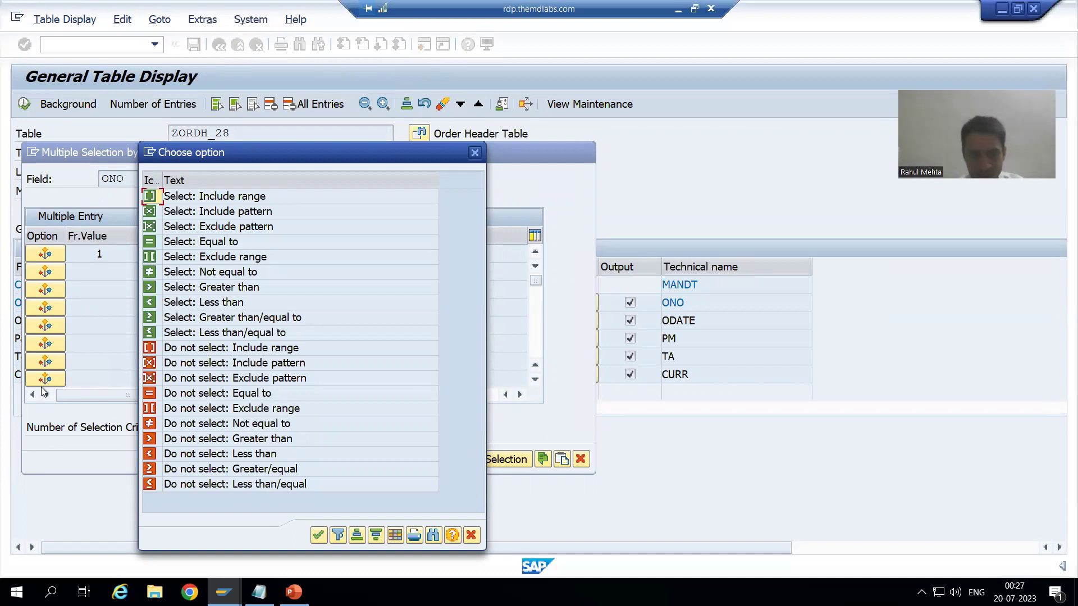
pyautogui.doubleClick(192, 352)
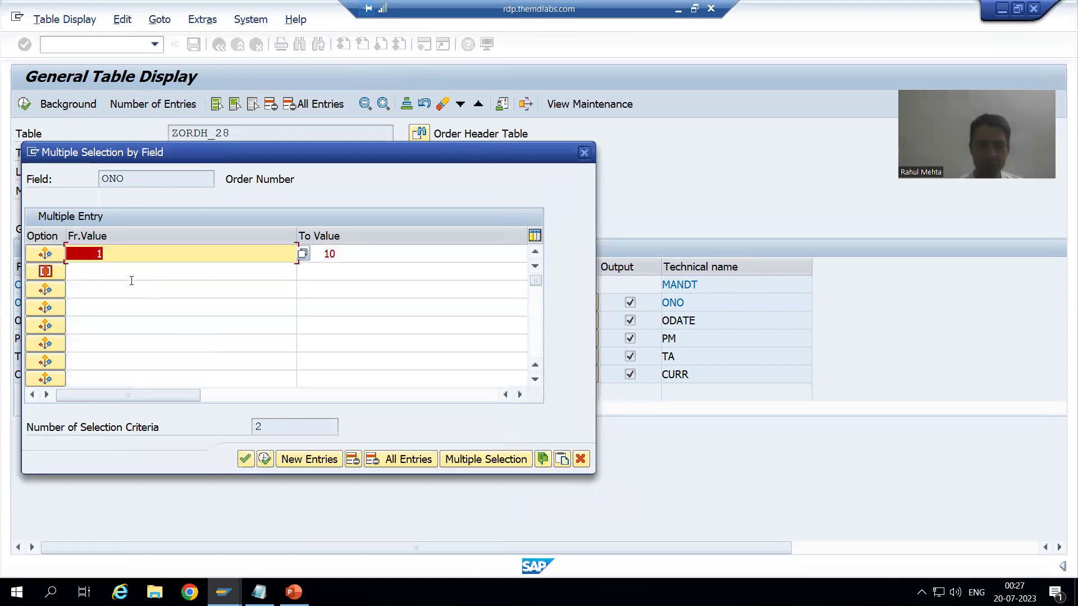
pyautogui.click(131, 281)
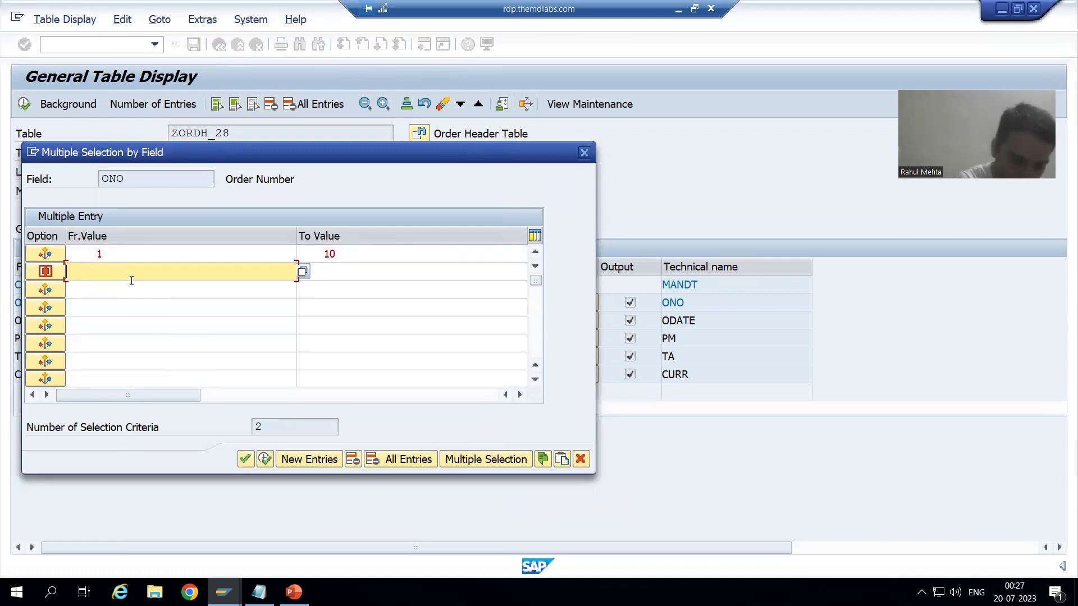
pyautogui.write('4')
pyautogui.press('Tab')
pyautogui.write('6')
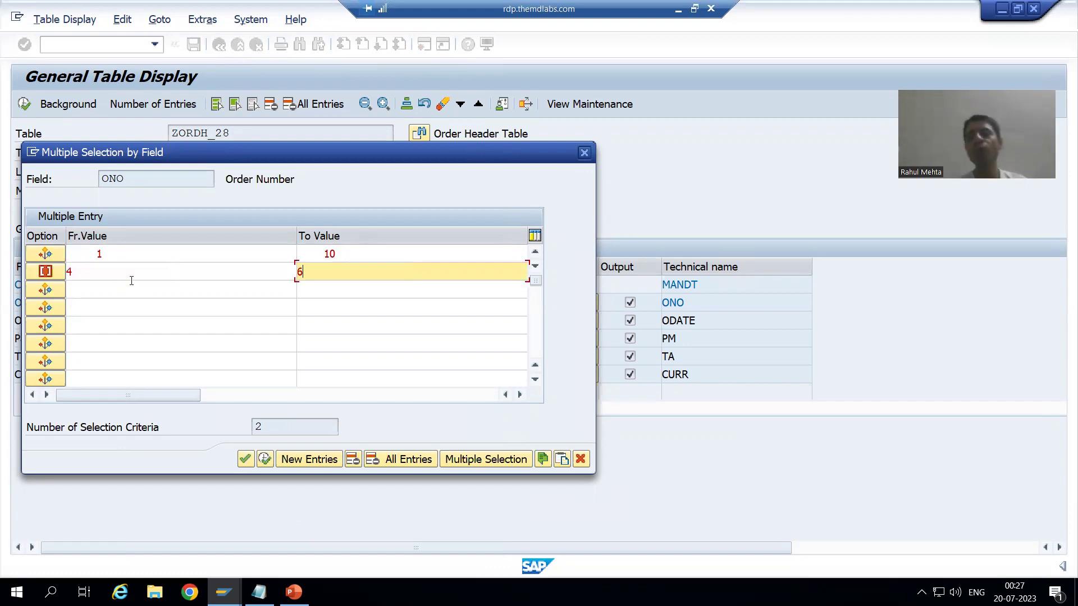
pyautogui.click(266, 460)
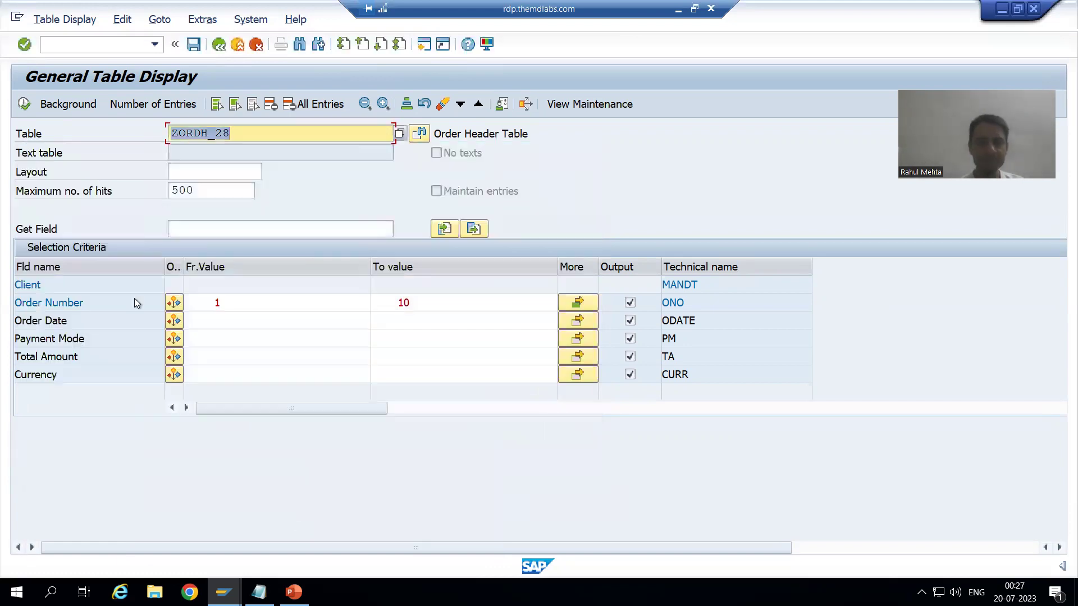
# Step: Execute the selection to list the 7 remaining orders, then return to the selection screen
pyautogui.click(24, 103)
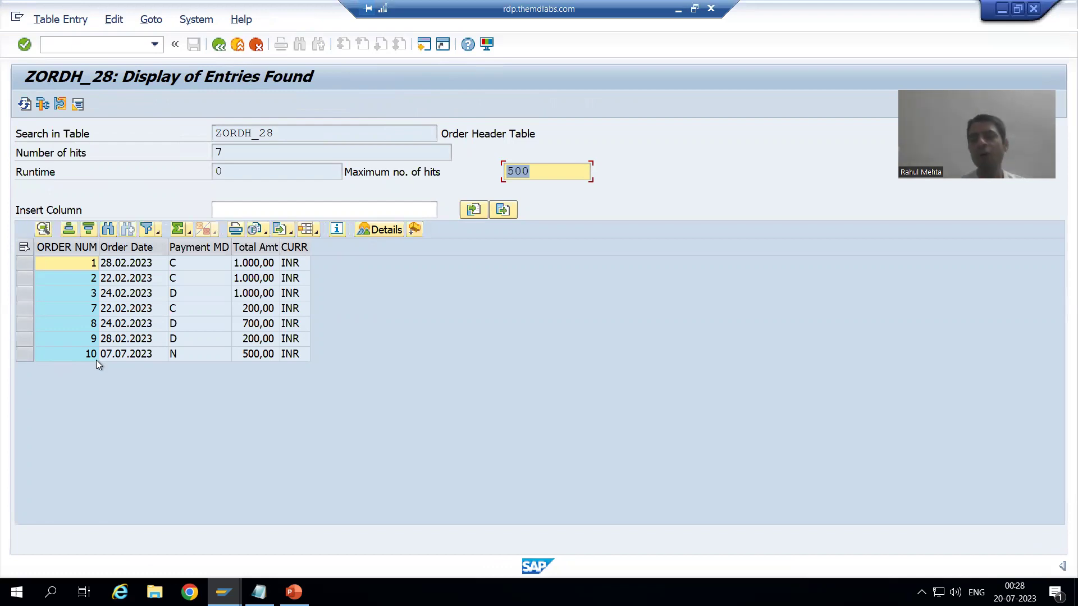
pyautogui.hotkey('alt', 'Tab')
pyautogui.click(219, 45)
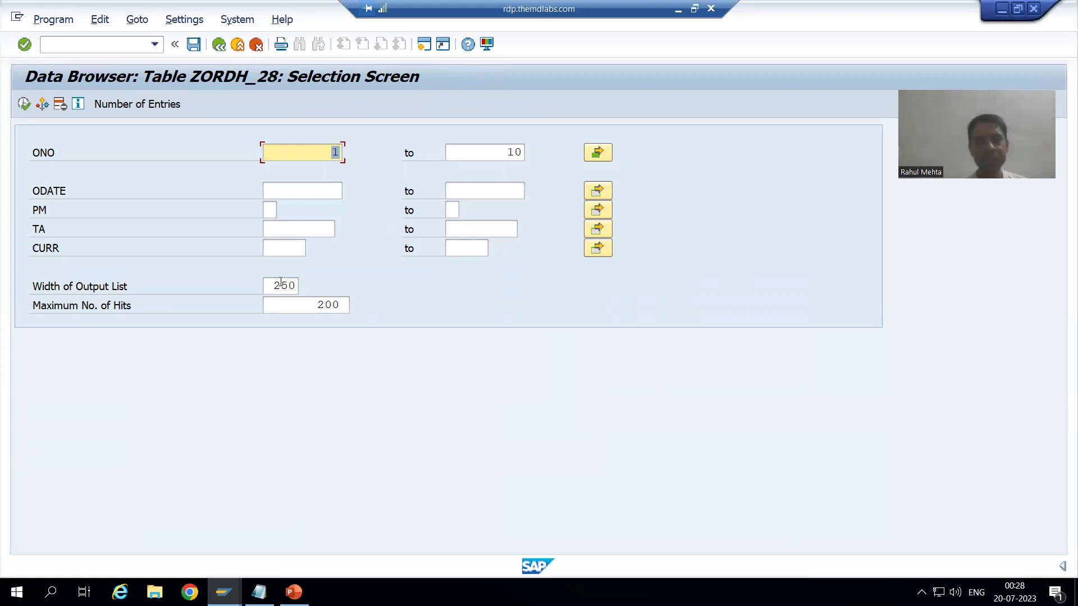
# Step: Delete all ONO ranges in Multiple Selection so order numbers are unrestricted
pyautogui.click(595, 153)
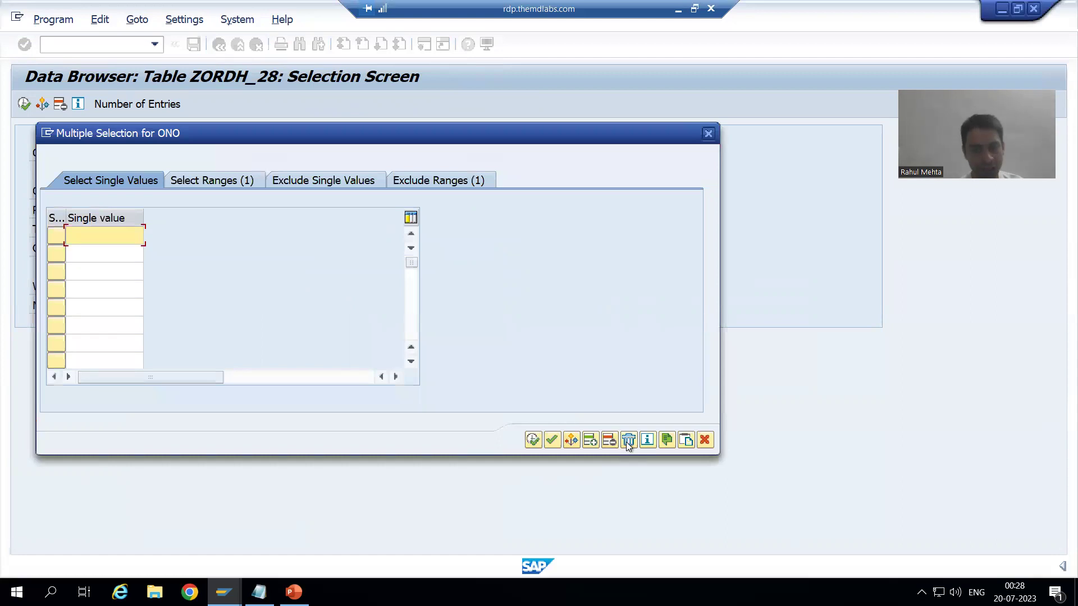
pyautogui.click(628, 441)
pyautogui.click(532, 440)
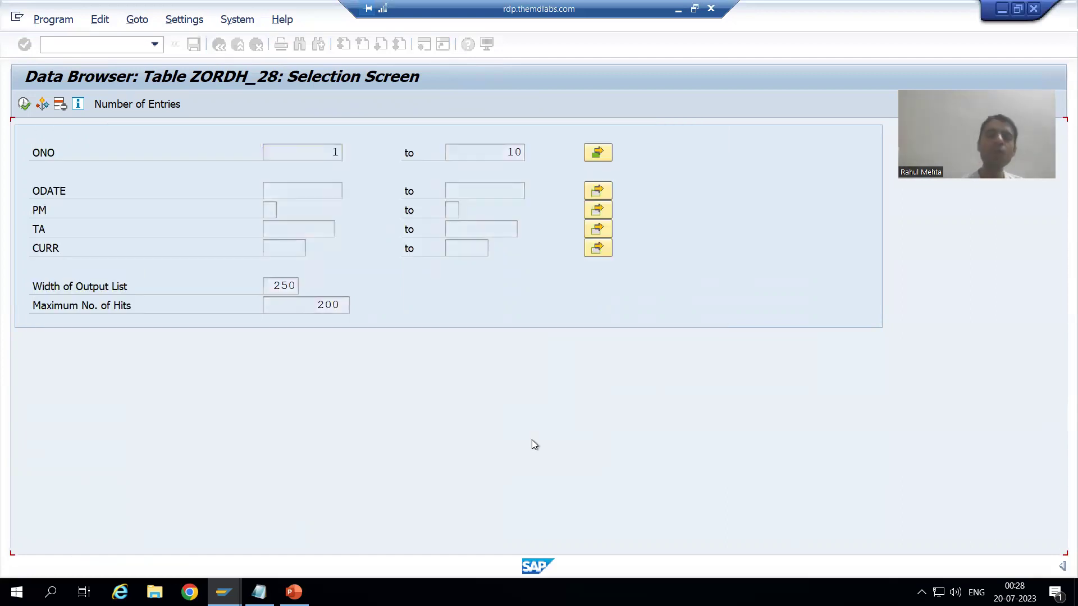
pyautogui.click(275, 211)
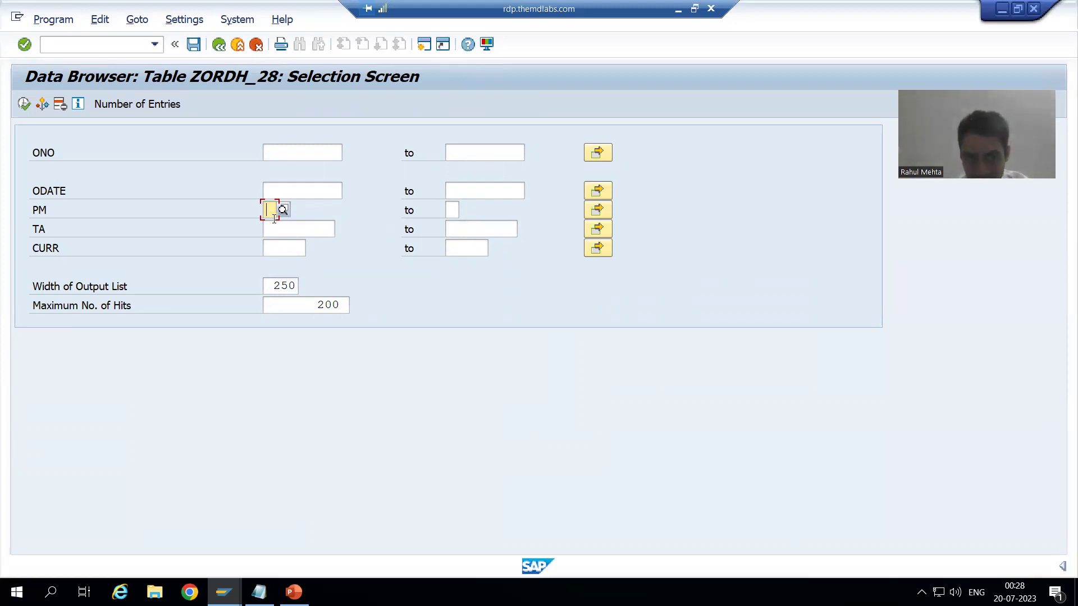
# Step: Set the payment mode criterion to Not Equal To C
pyautogui.doubleClick(269, 210)
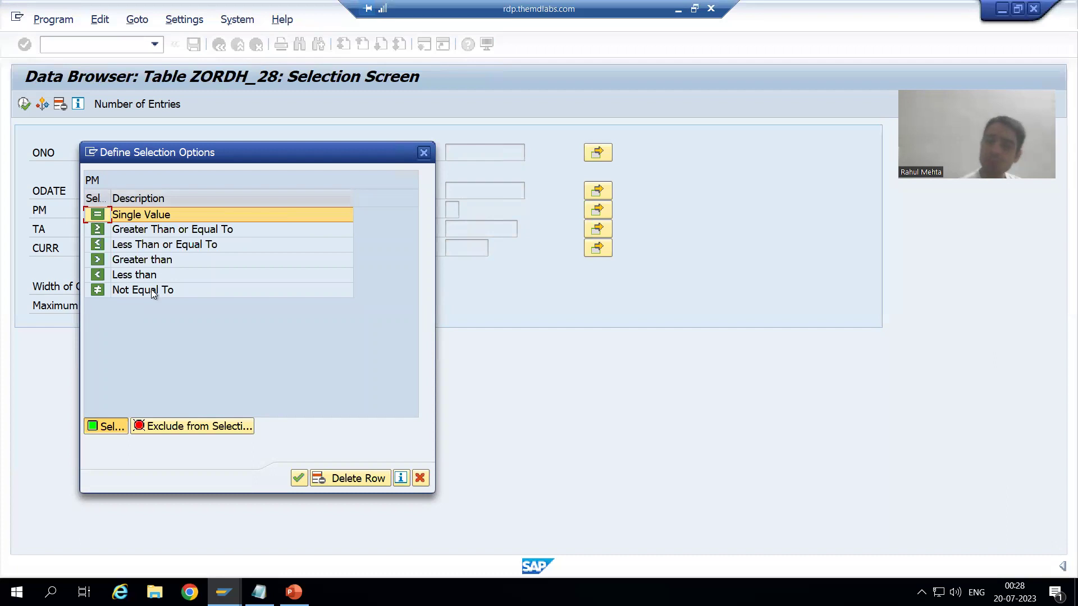
pyautogui.doubleClick(98, 291)
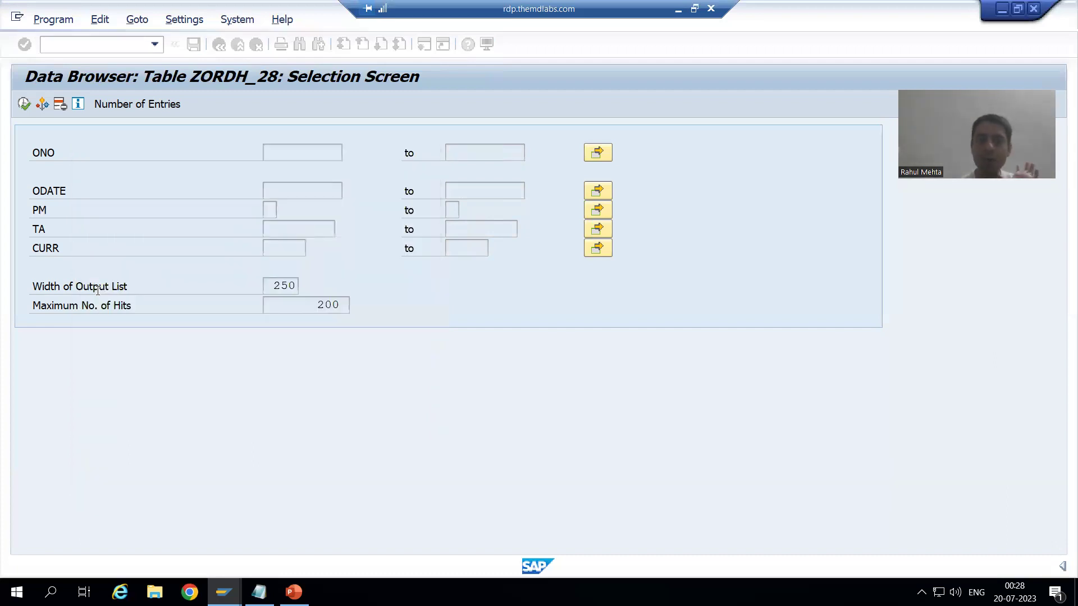
pyautogui.click(270, 212)
pyautogui.write('C')
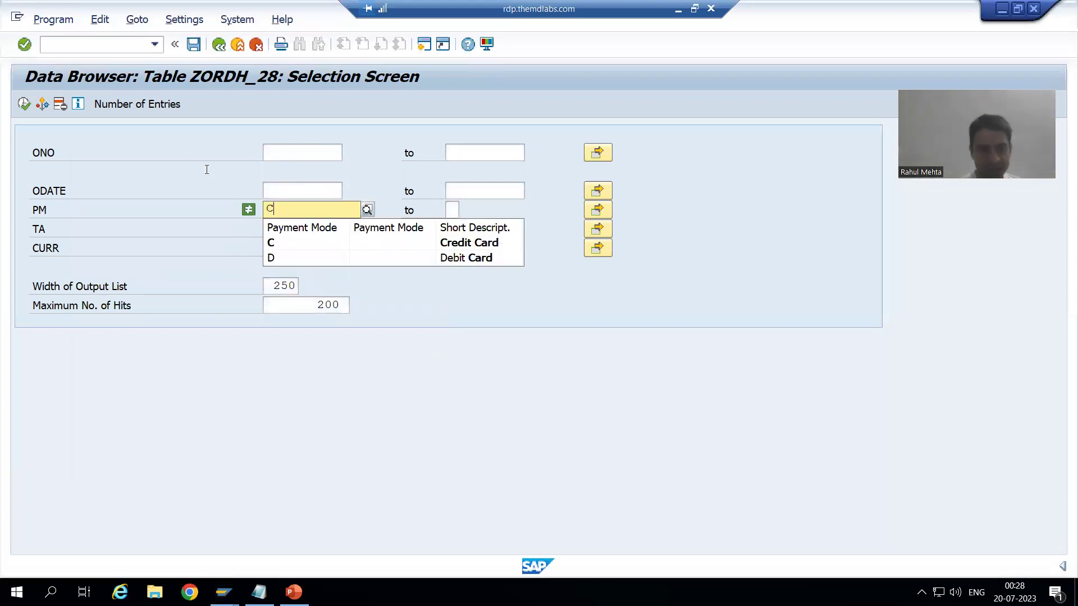
# Step: Count the matching entries (7) and close the count message
pyautogui.click(153, 106)
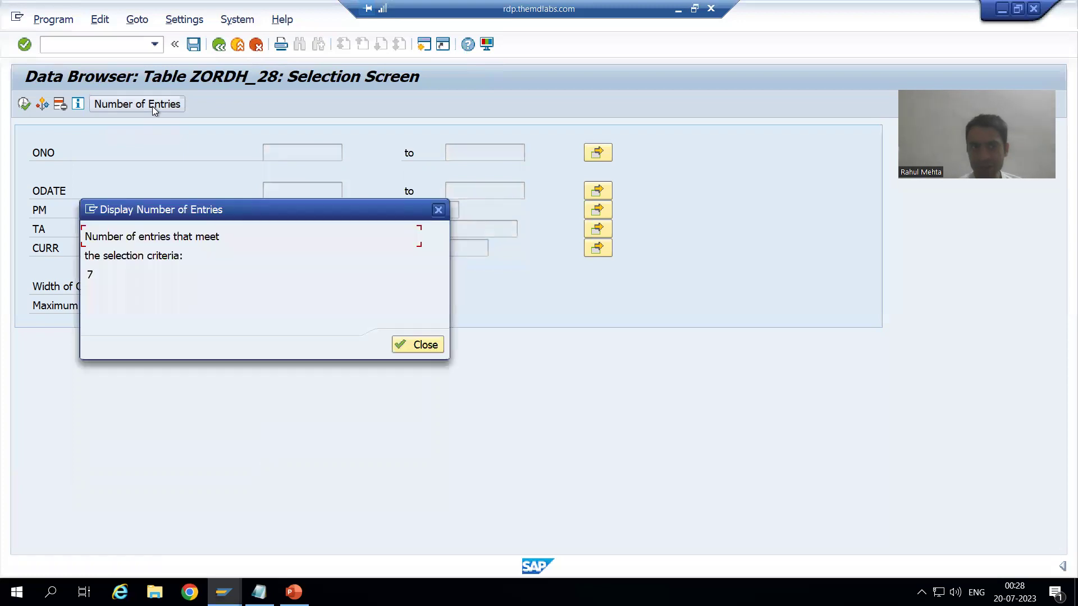
pyautogui.click(98, 275)
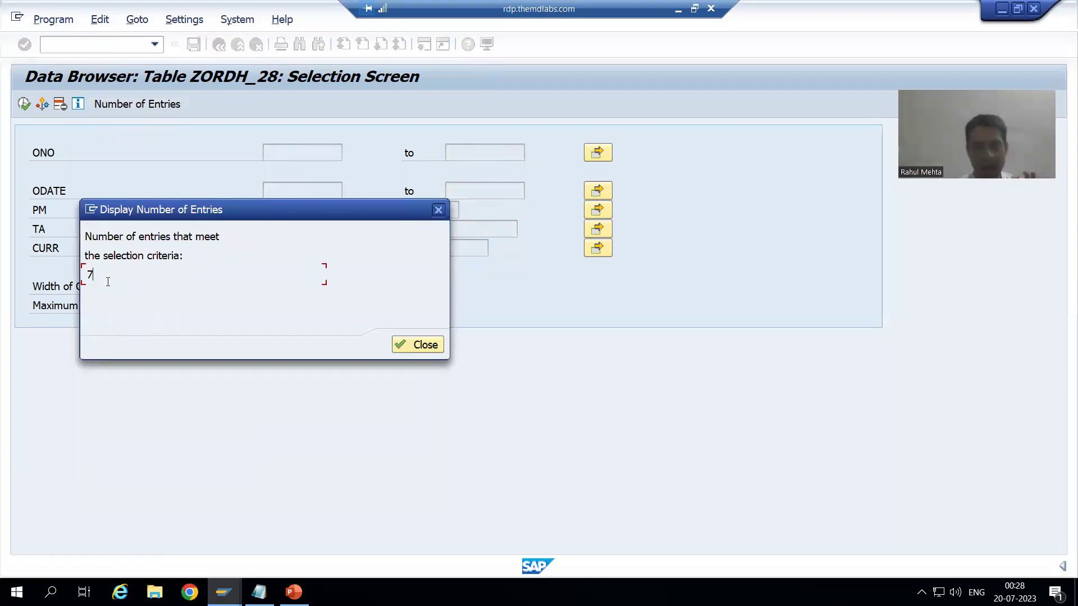
pyautogui.click(425, 344)
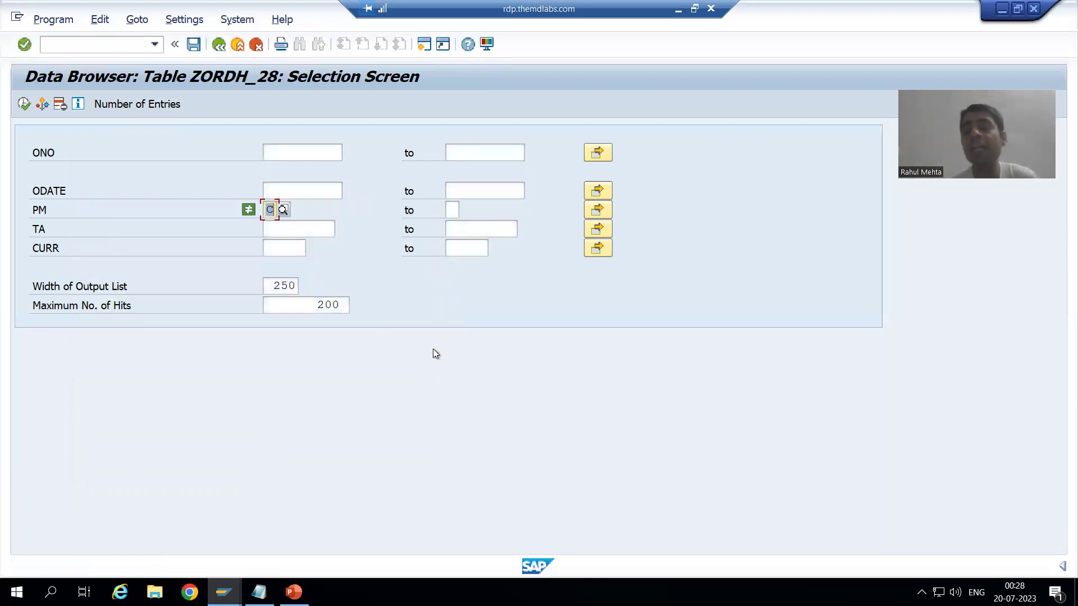
# Step: Switch to the ZORDH_28 results window and go back to the General Table Display criteria
pyautogui.click(267, 210)
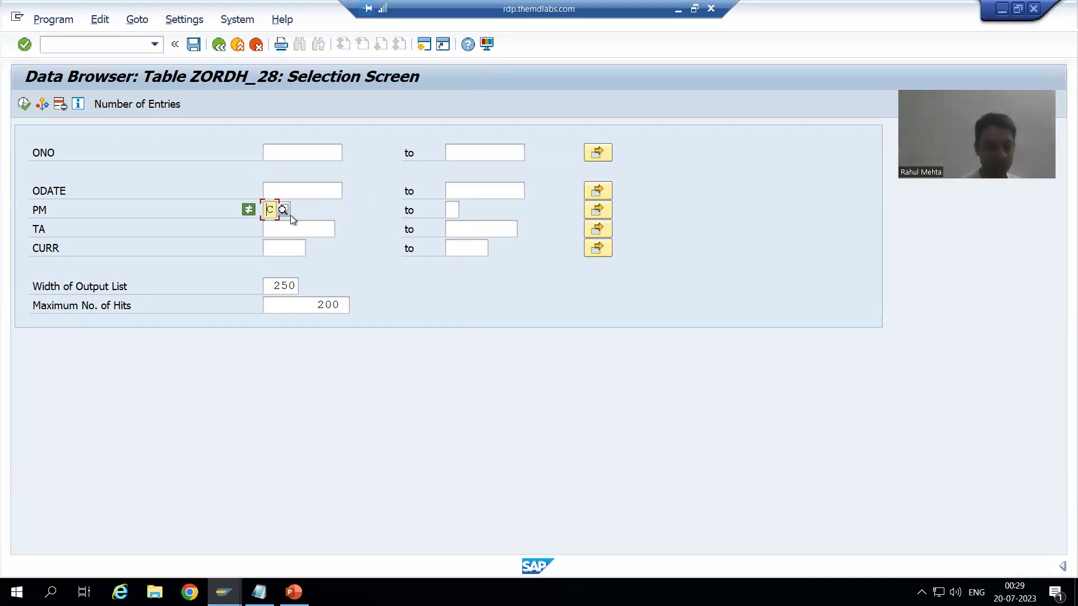
pyautogui.hotkey('alt', 'Tab')
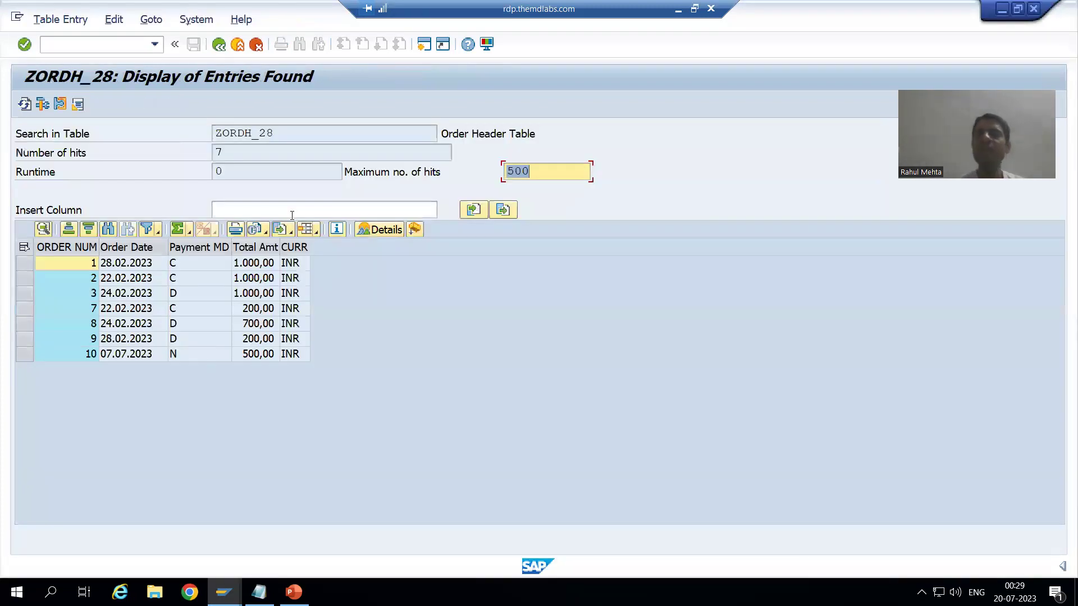
pyautogui.click(237, 45)
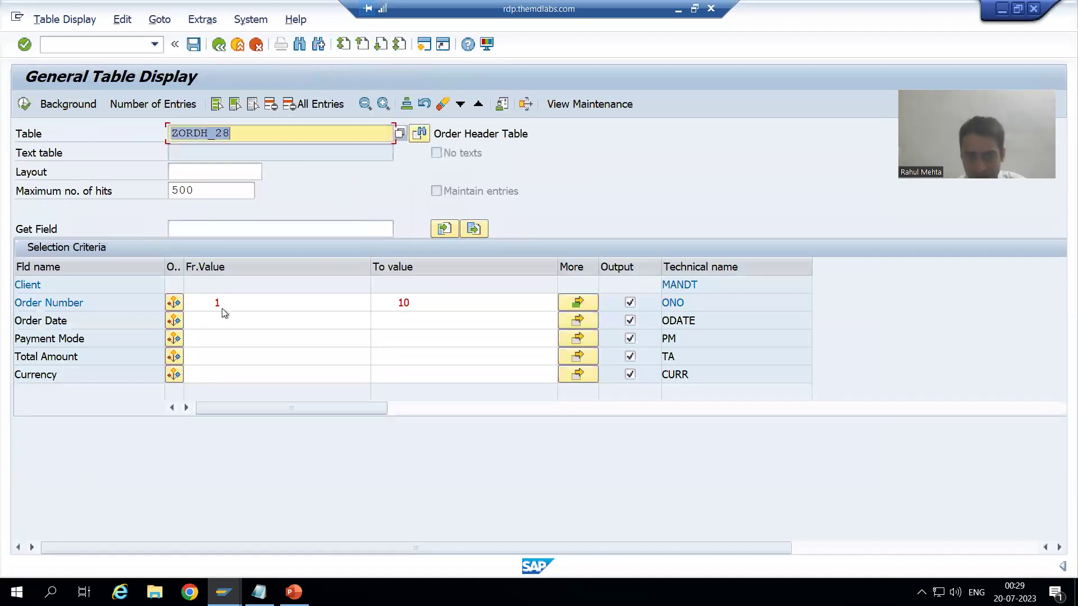
# Step: Delete all Order Number ranges and apply the emptied selection
pyautogui.click(584, 305)
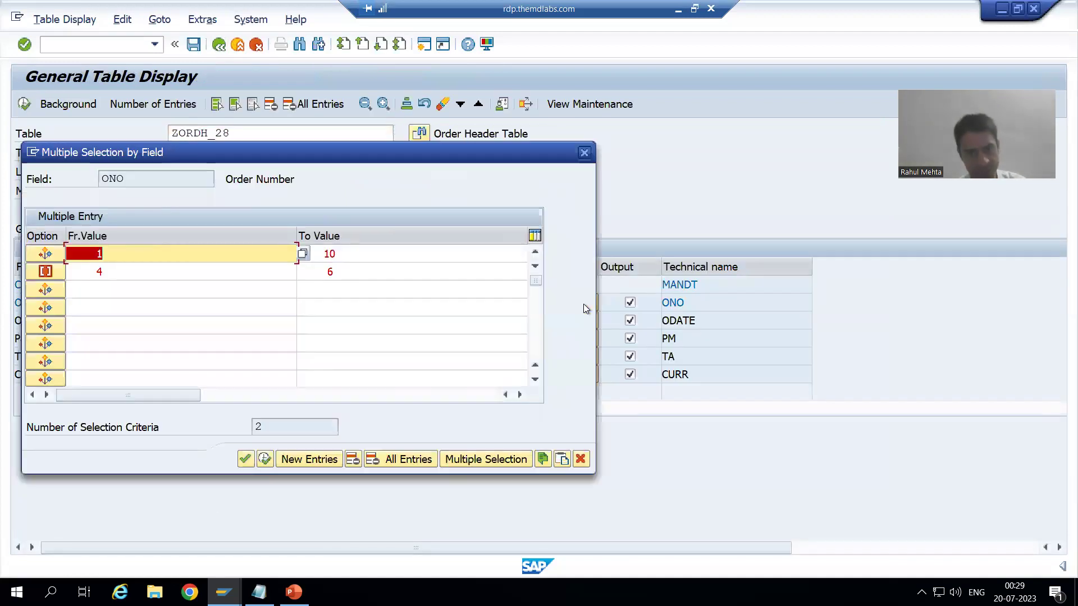
pyautogui.click(386, 460)
pyautogui.click(267, 459)
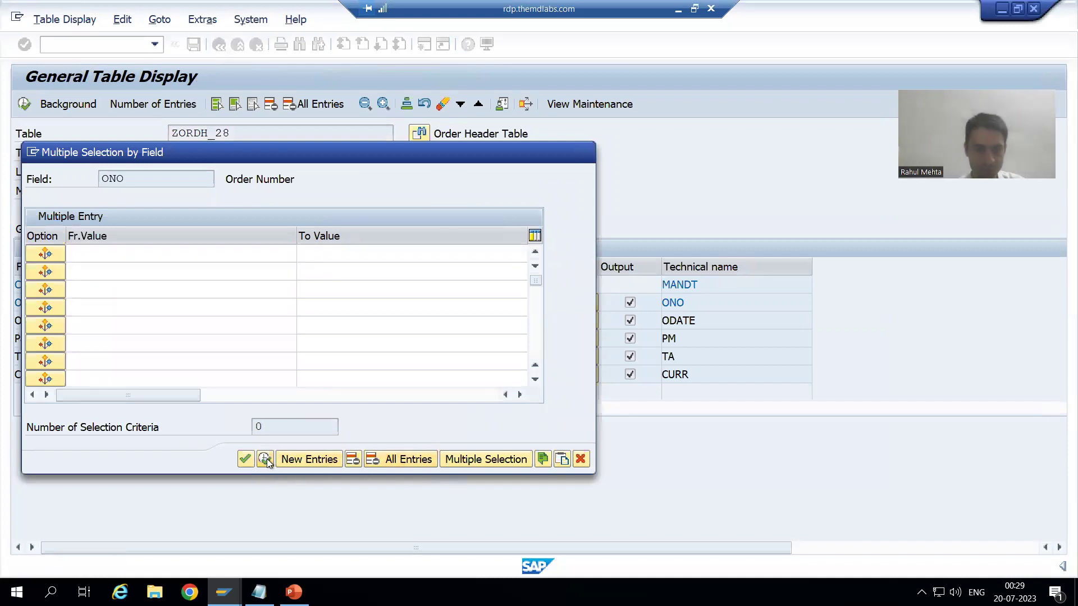
# Step: Set Payment Mode to not equal to C
pyautogui.click(208, 338)
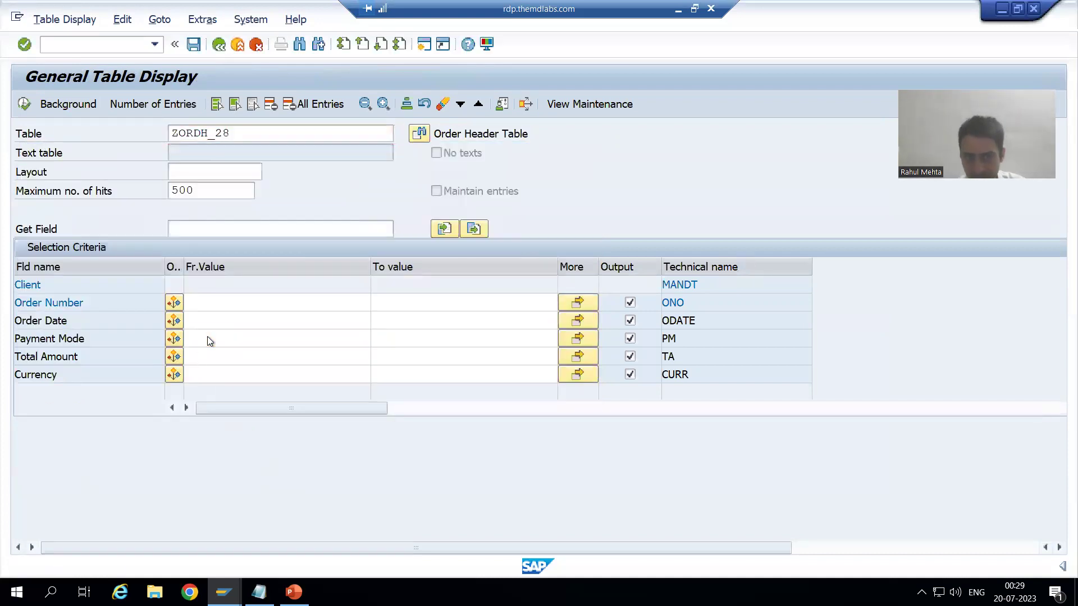
pyautogui.click(208, 337)
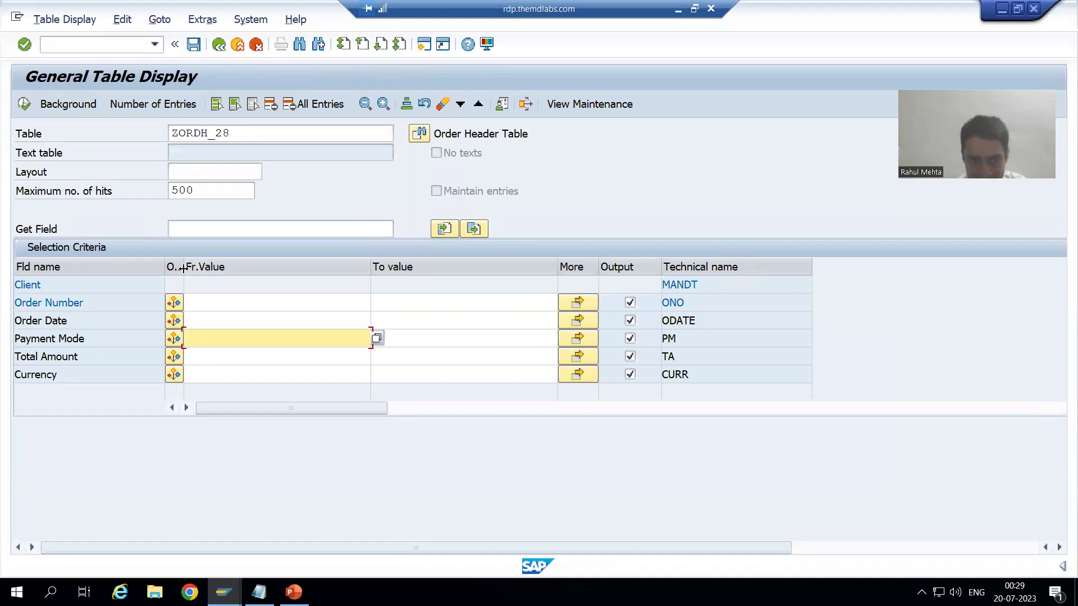
pyautogui.moveTo(234, 274); pyautogui.dragTo(250, 275)
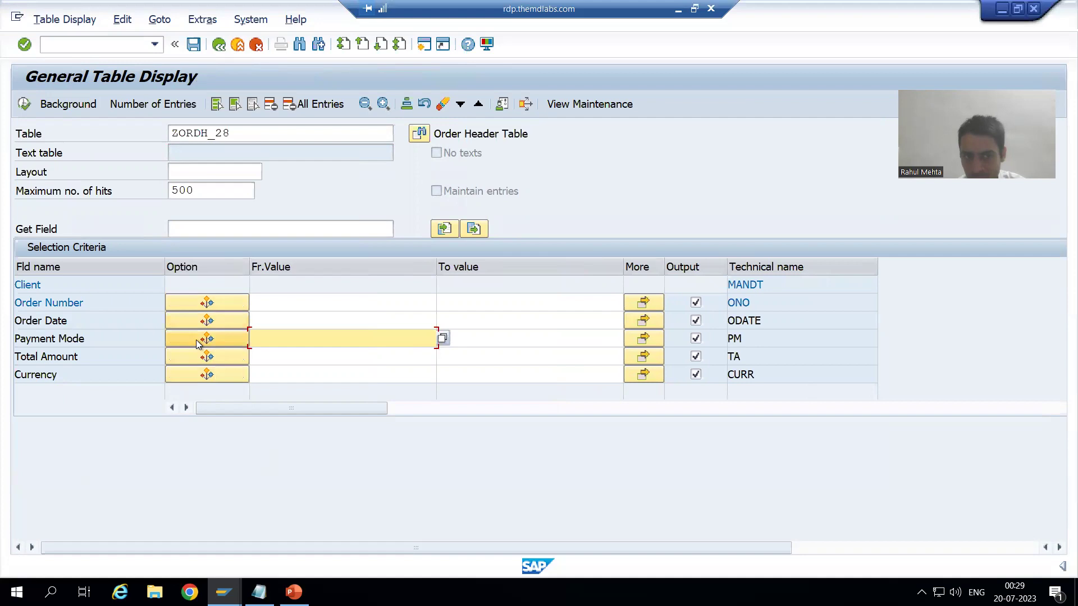
pyautogui.click(197, 344)
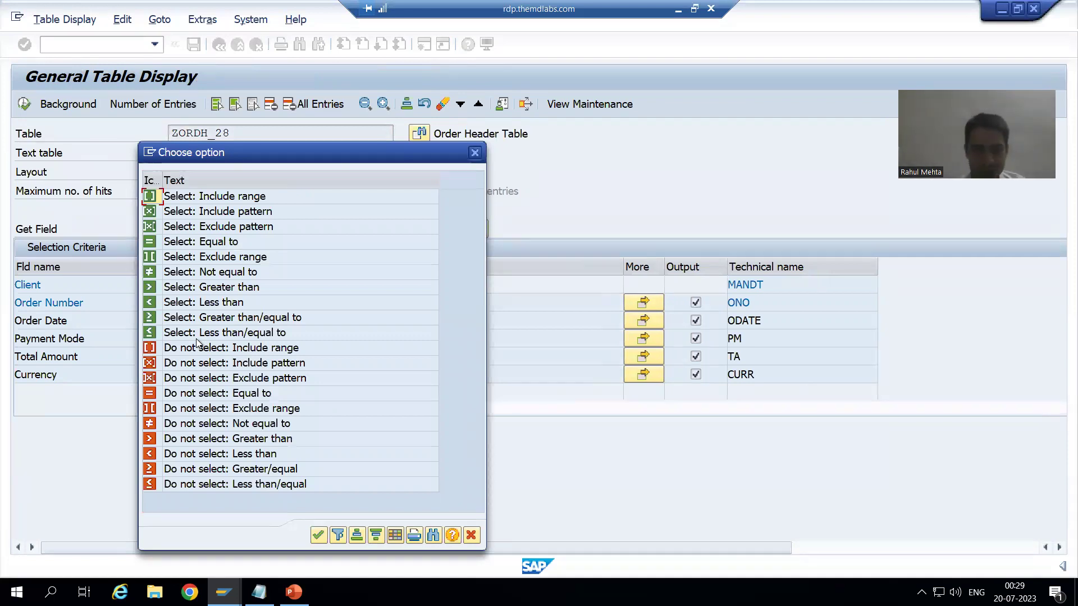
pyautogui.doubleClick(153, 274)
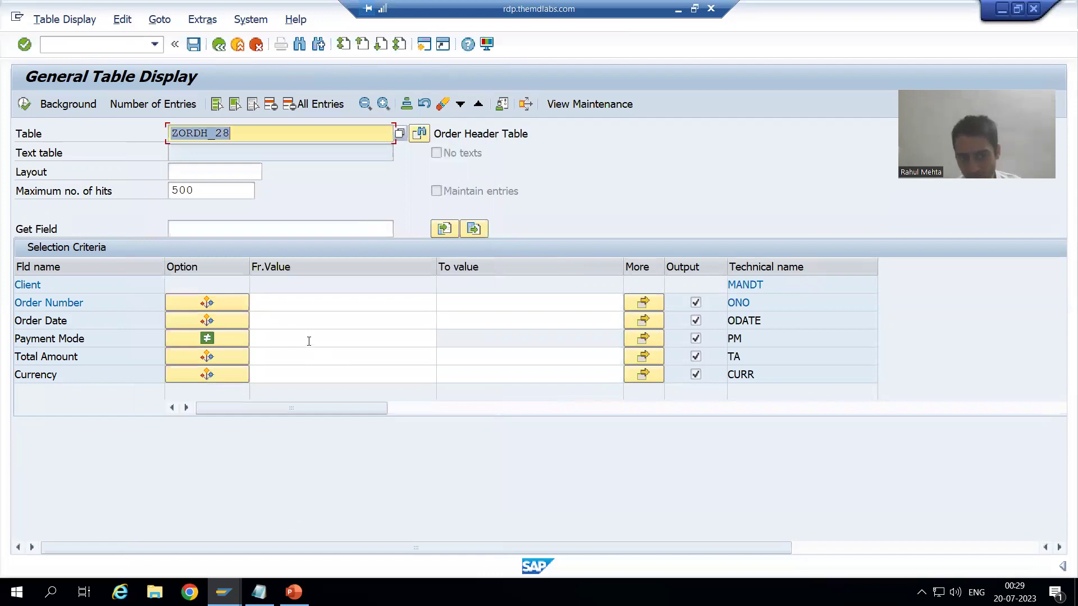
pyautogui.click(309, 341)
pyautogui.write('C')
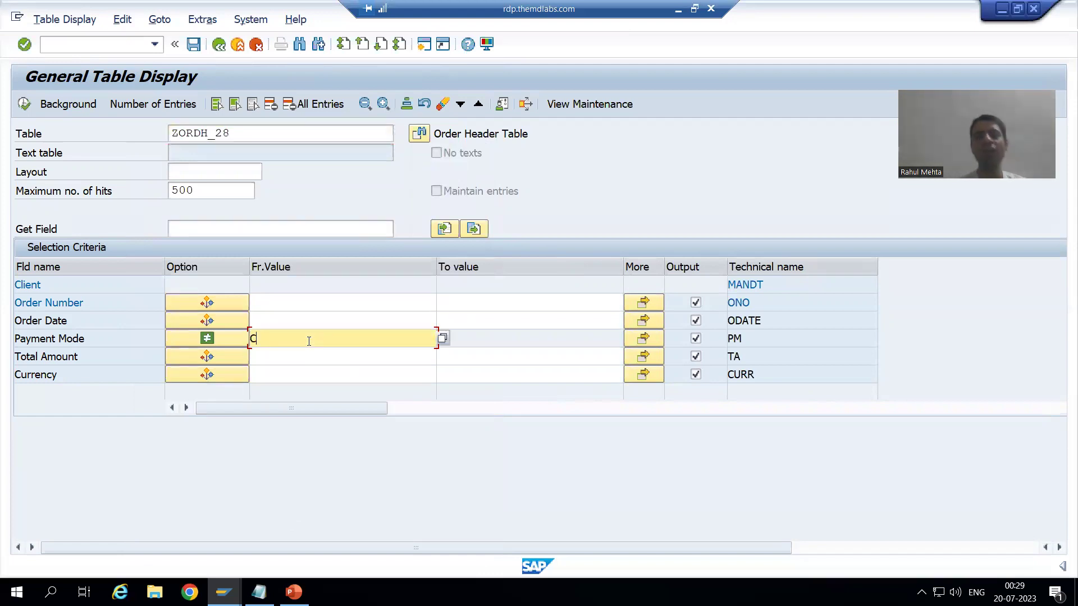
# Step: Count the 7 matching entries, execute to list them, then go back
pyautogui.click(138, 108)
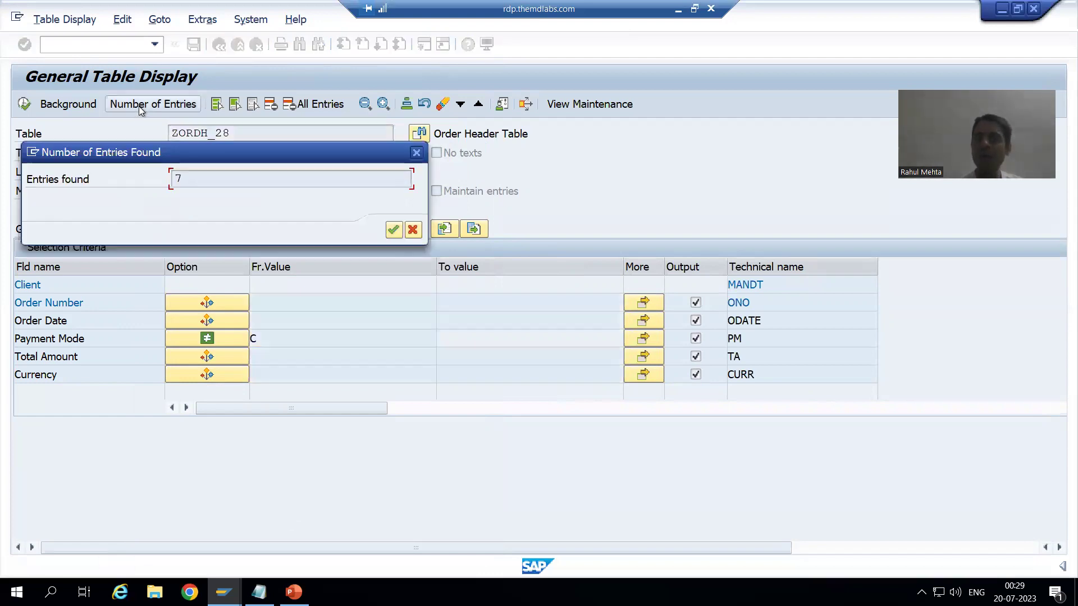
pyautogui.click(393, 230)
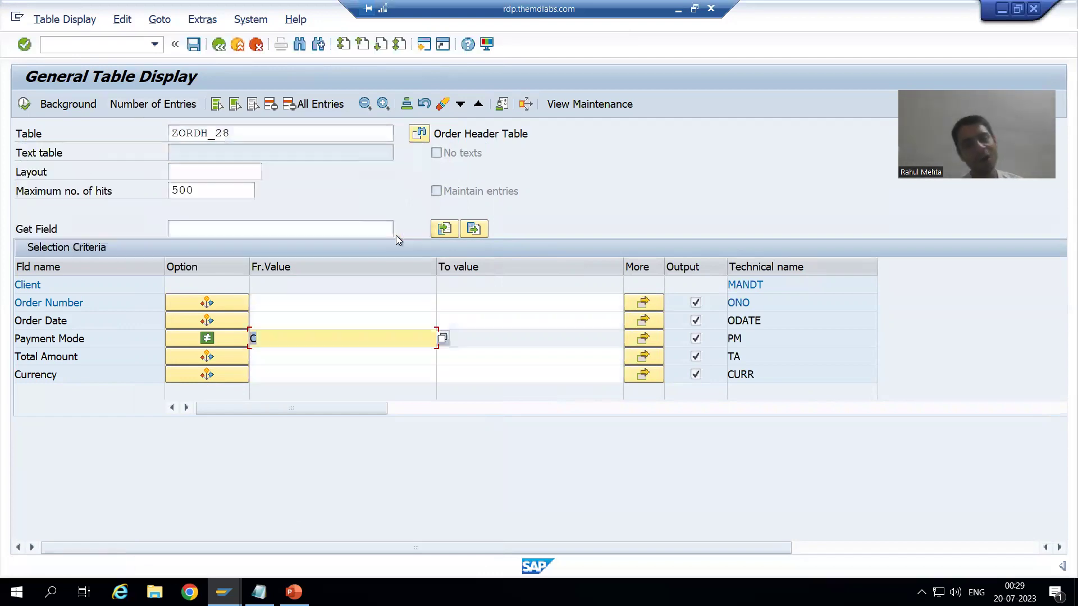
pyautogui.click(24, 108)
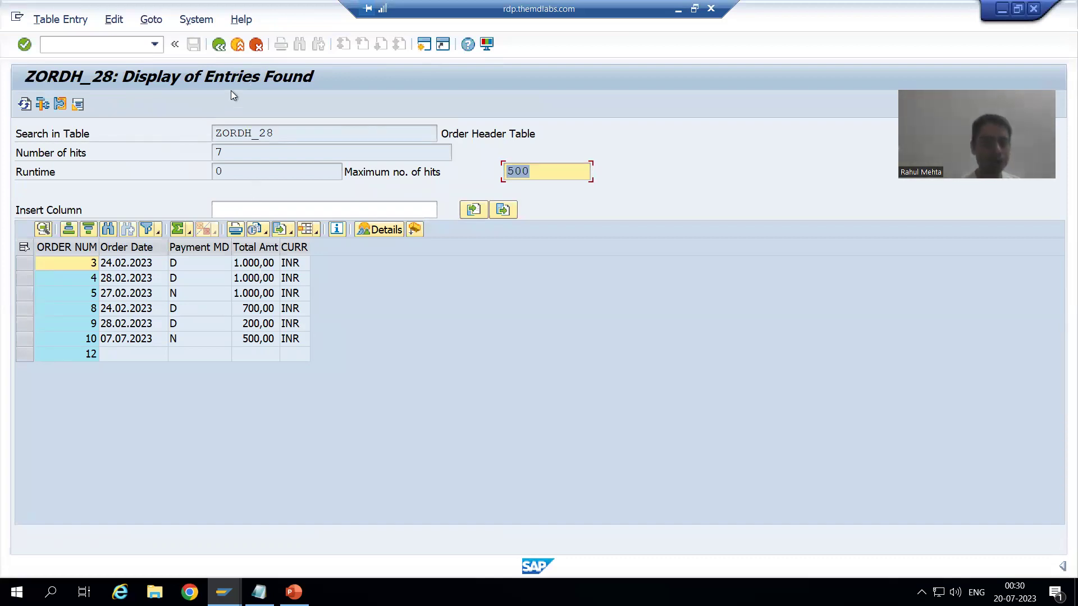
pyautogui.click(222, 46)
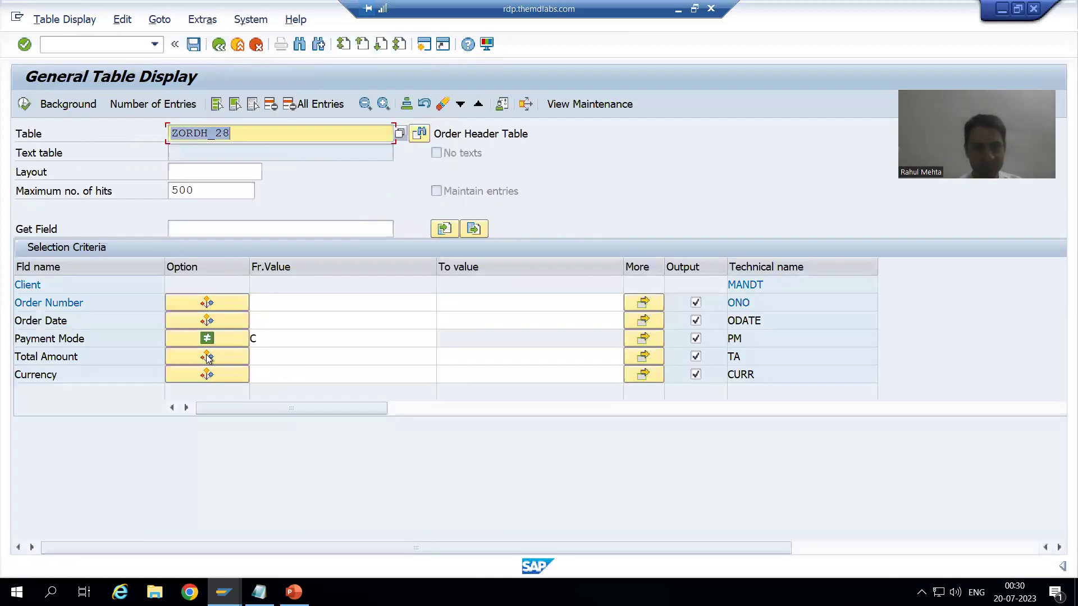
# Step: Delete the Payment Mode criterion and execute to list all 13 ZORDH_28 entries
pyautogui.click(274, 341)
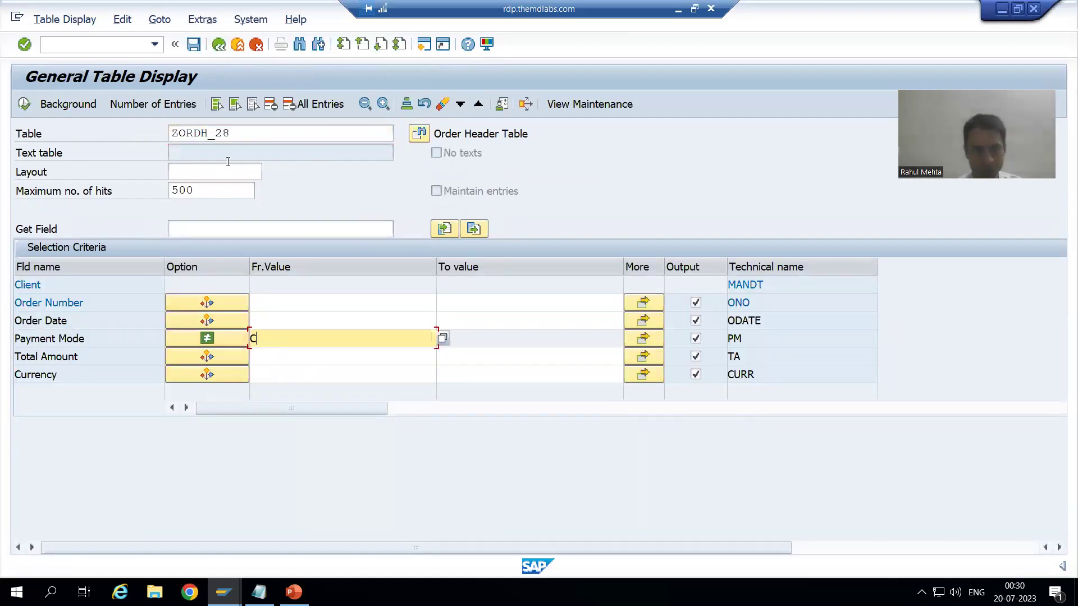
pyautogui.click(270, 106)
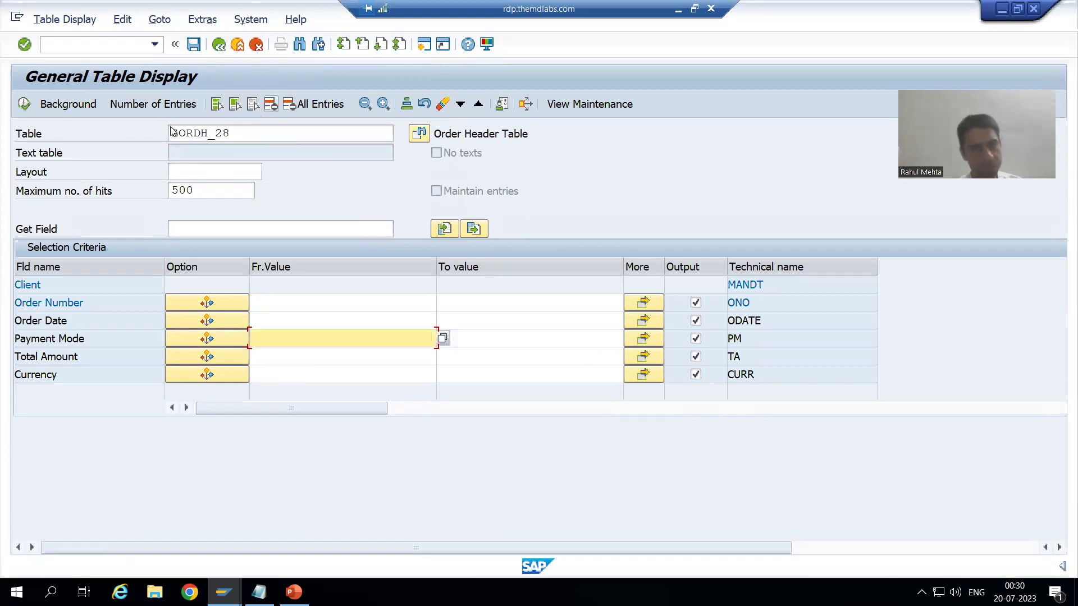
pyautogui.click(23, 103)
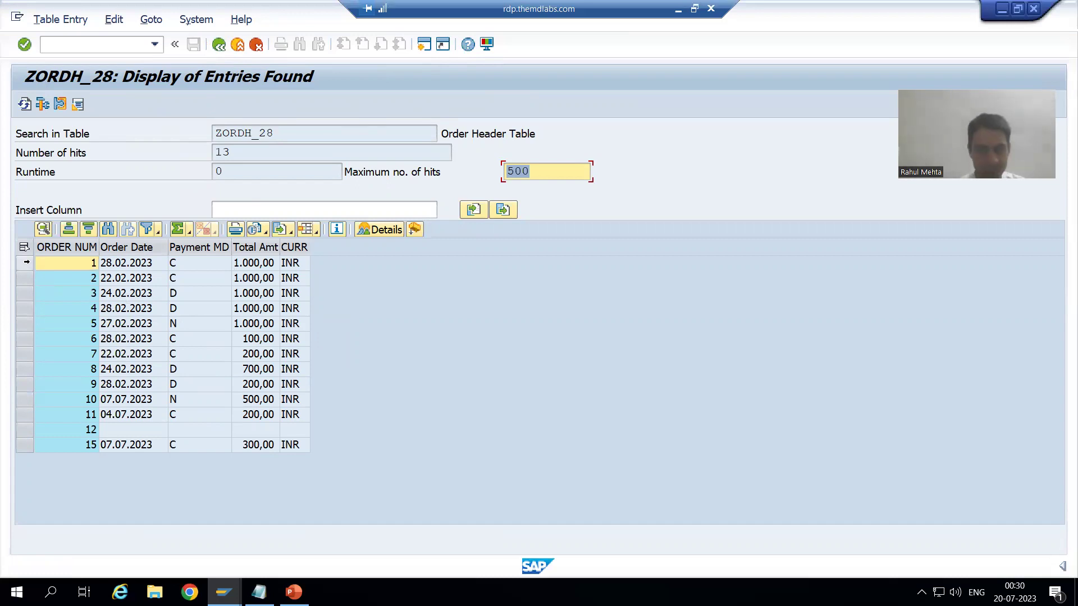
pyautogui.click(25, 263)
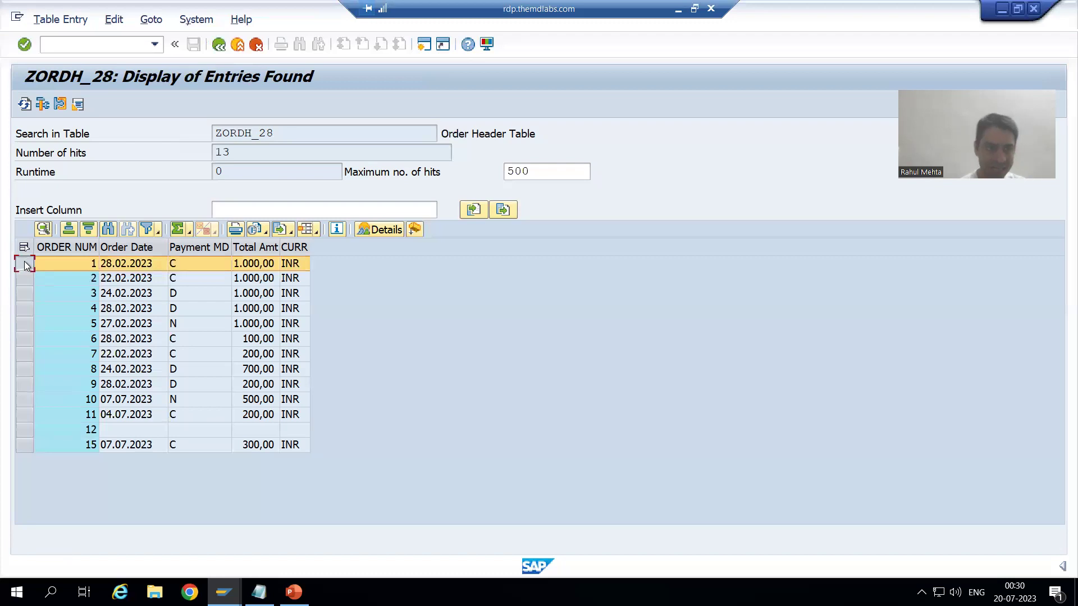
pyautogui.click(43, 230)
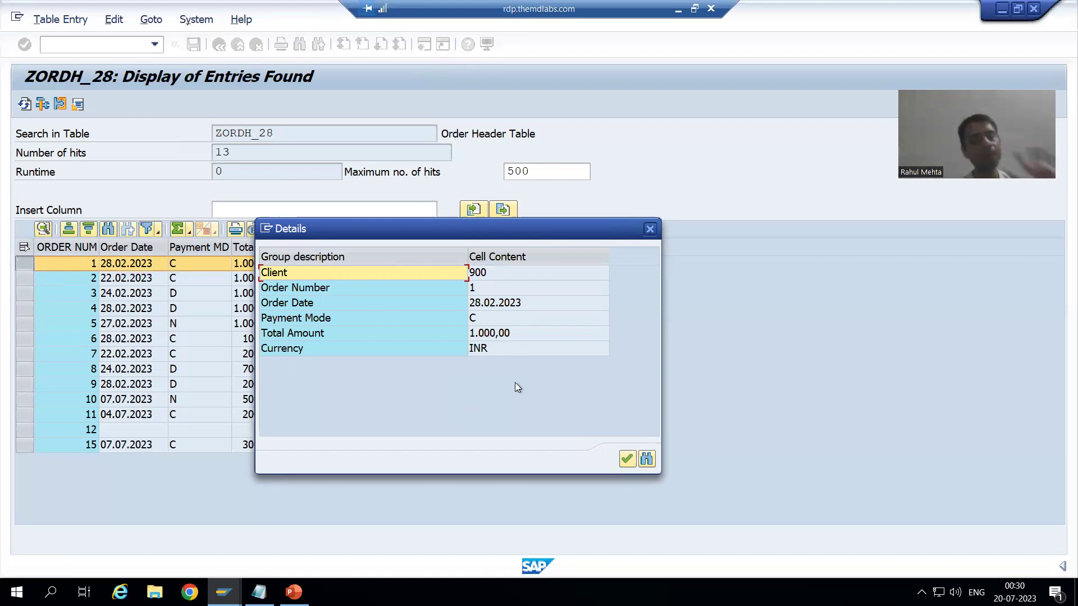
pyautogui.click(649, 229)
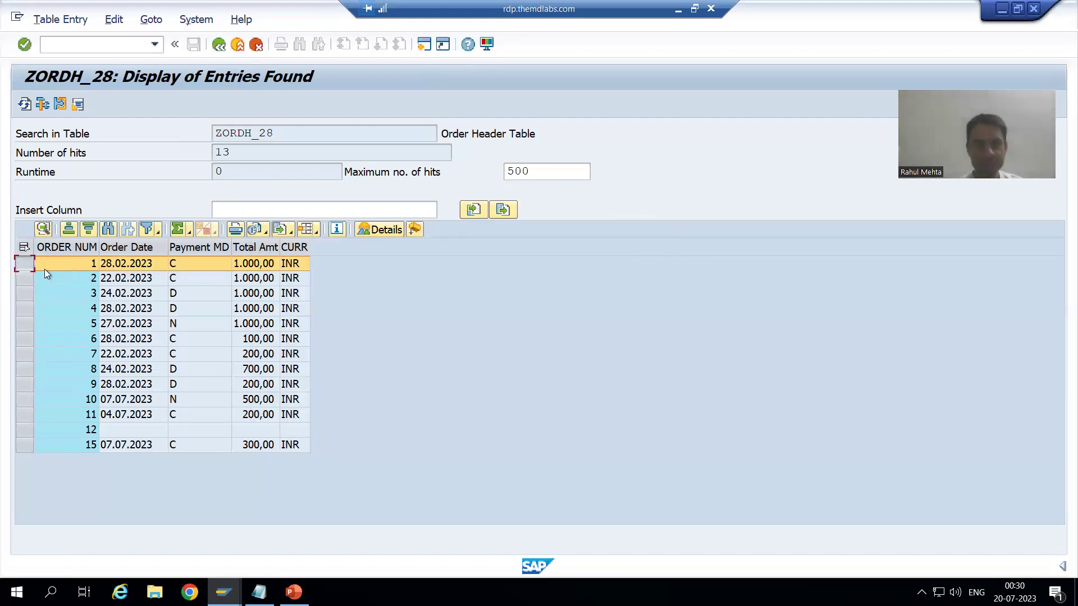
pyautogui.click(73, 247)
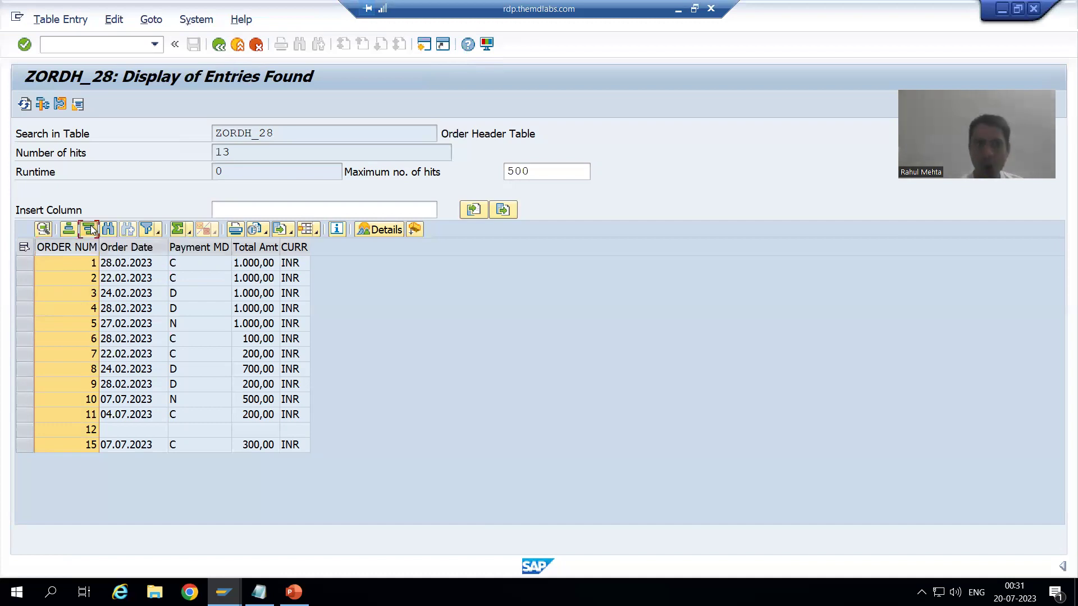
pyautogui.click(90, 230)
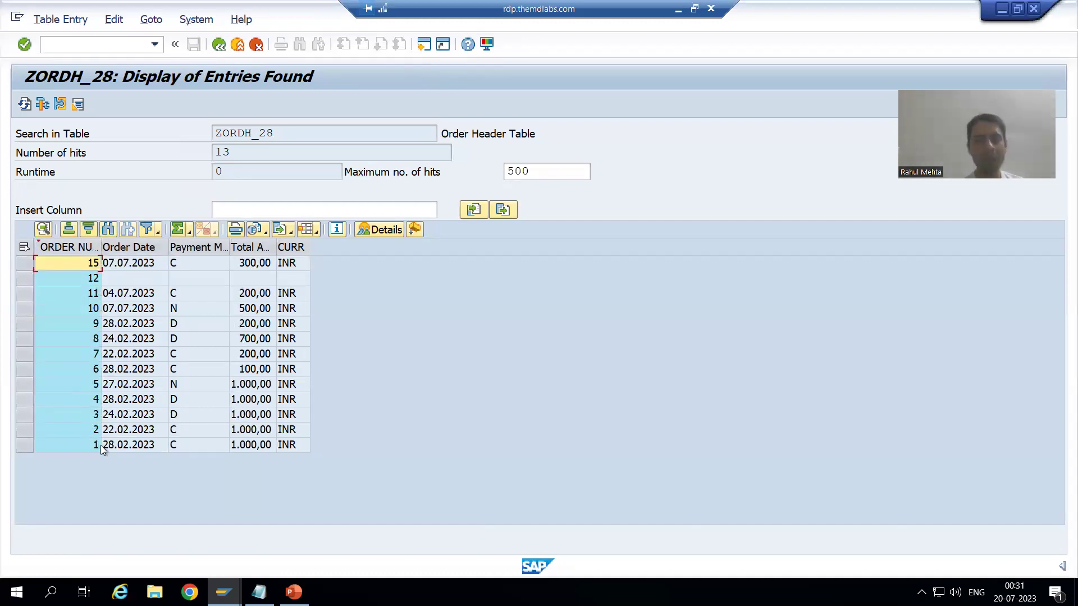
pyautogui.click(72, 248)
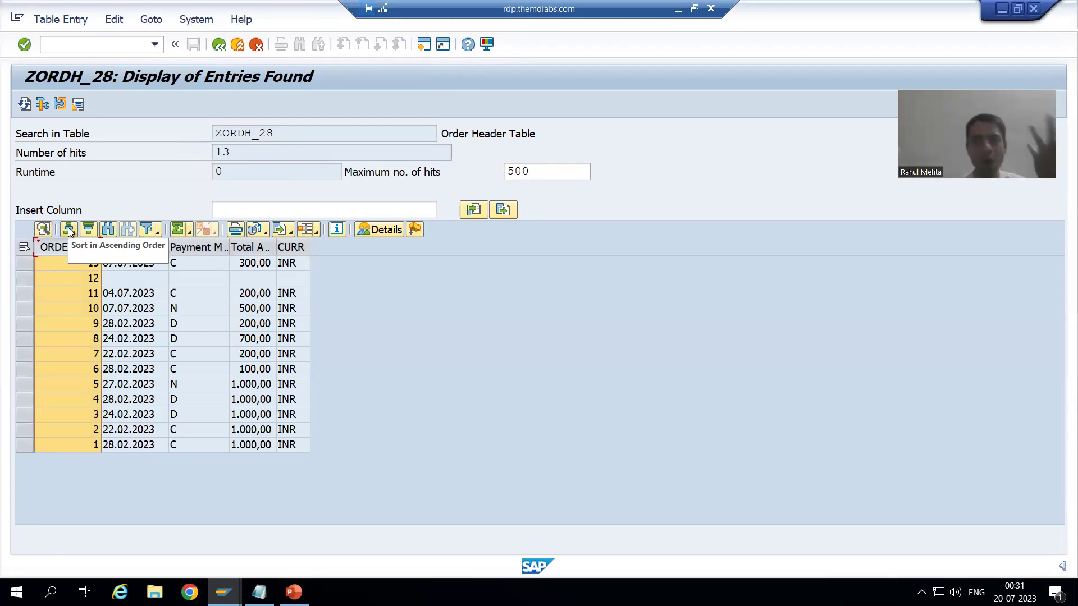
pyautogui.click(69, 230)
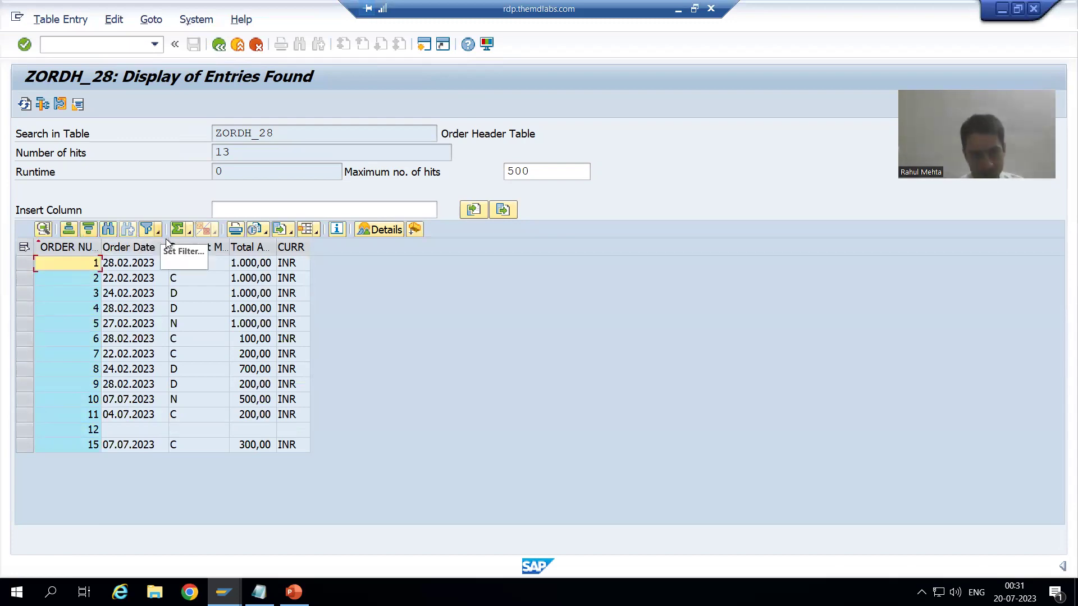
pyautogui.click(197, 247)
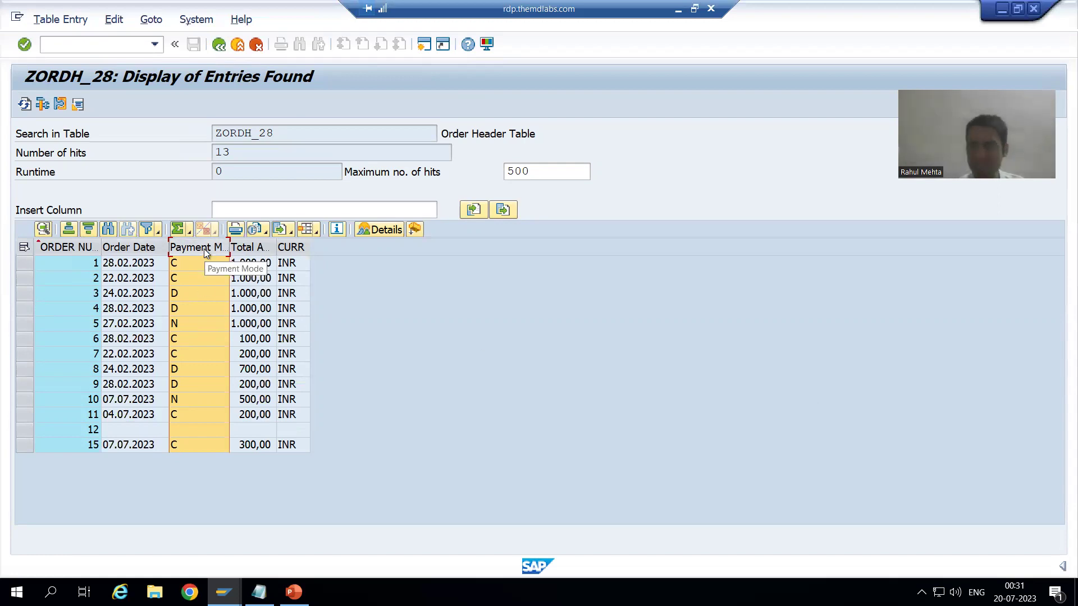
pyautogui.click(156, 233)
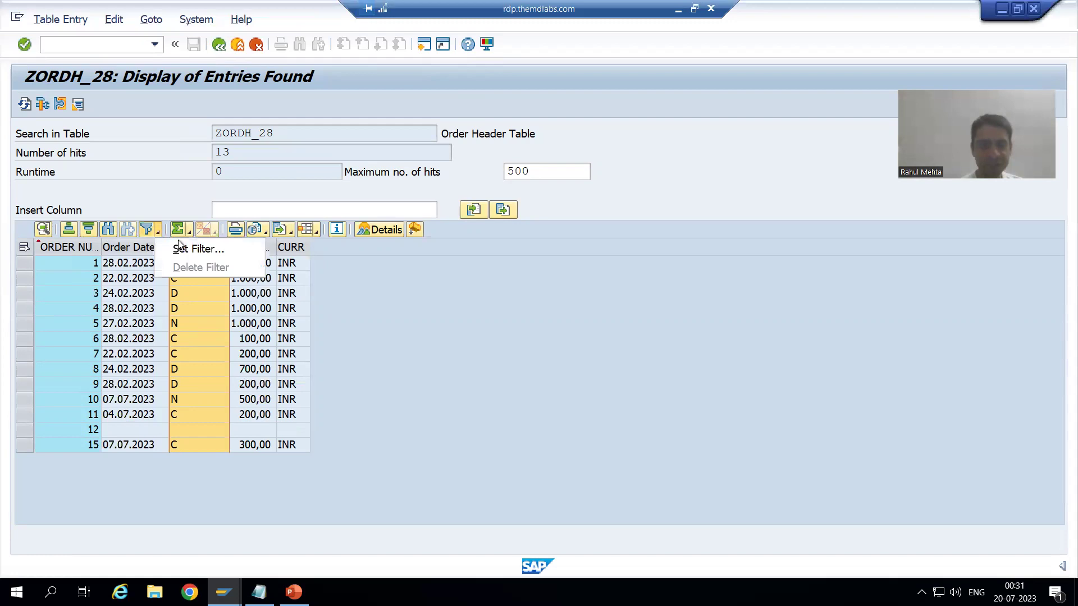
pyautogui.click(187, 249)
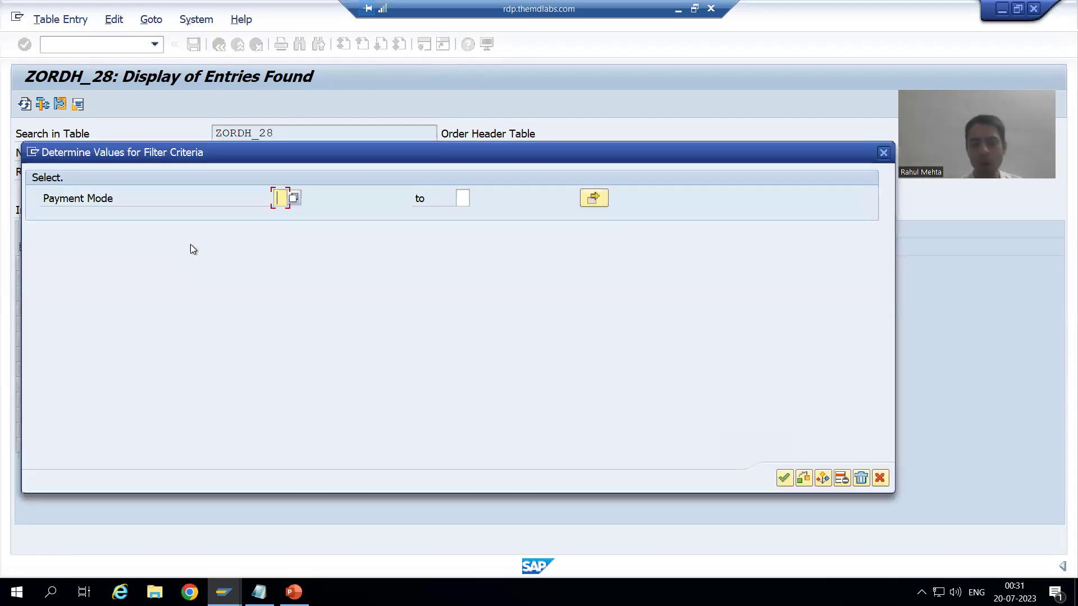
pyautogui.write('C')
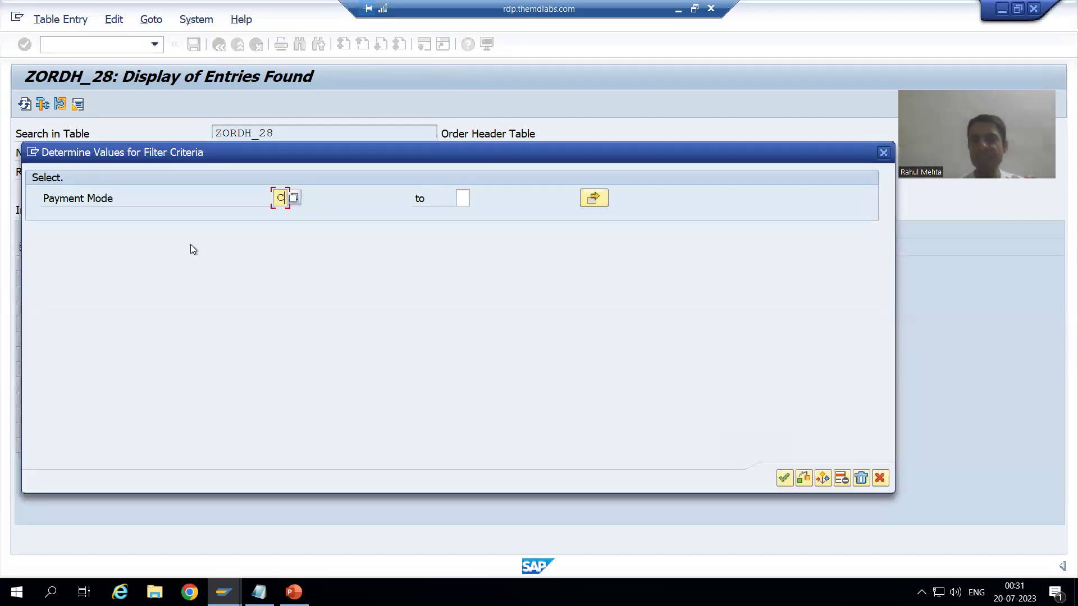
pyautogui.click(785, 477)
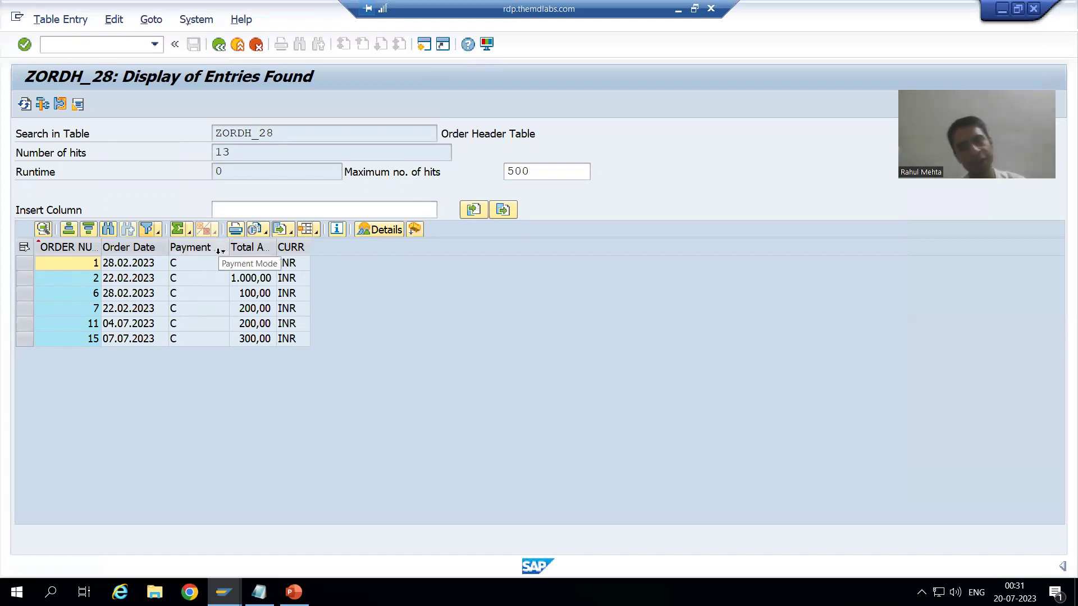
pyautogui.click(220, 252)
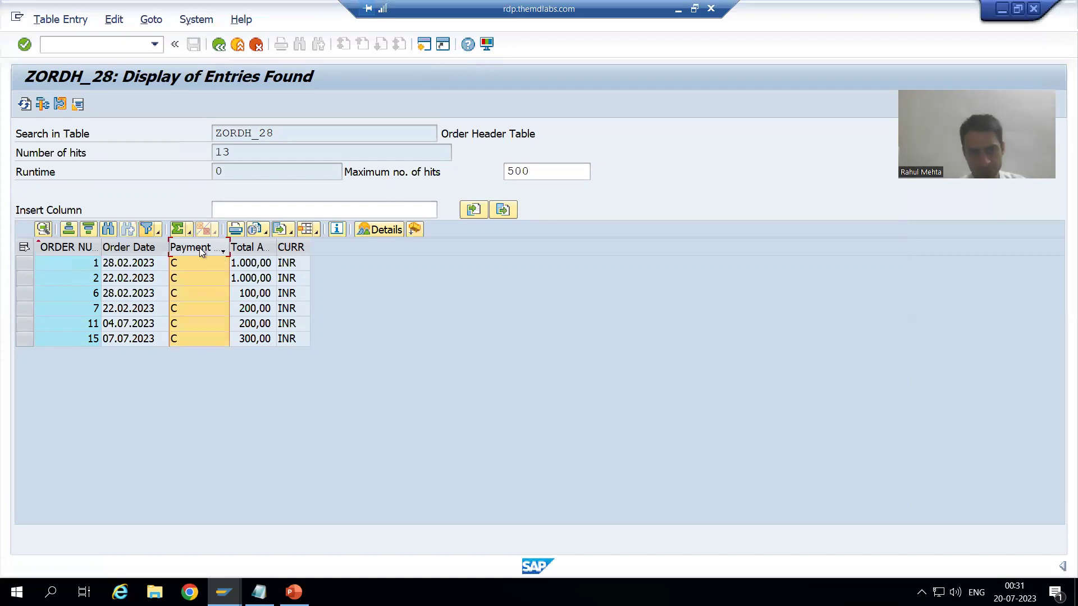
pyautogui.click(159, 235)
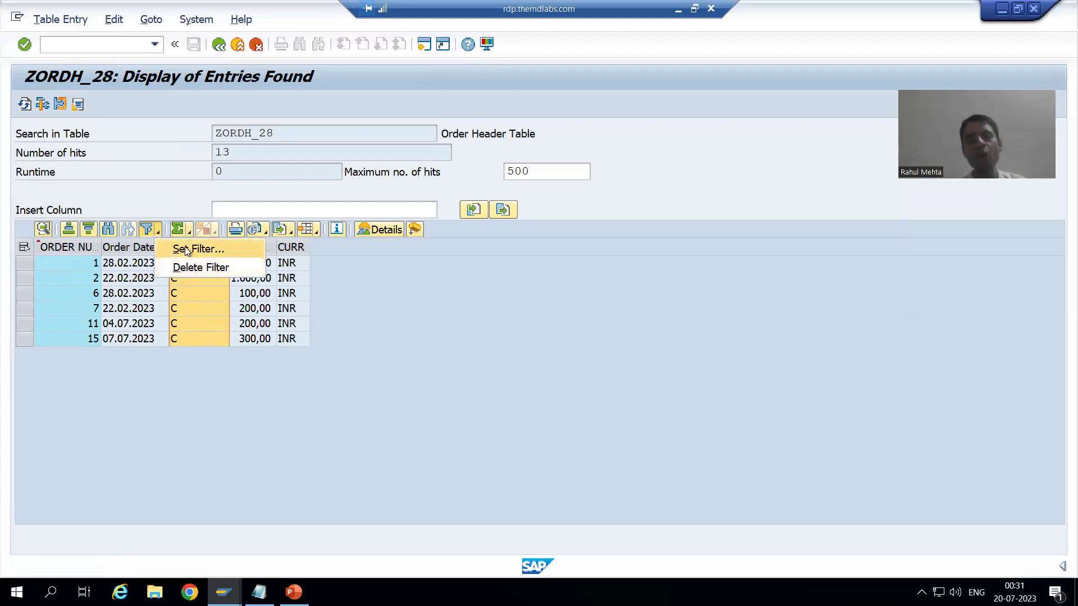
pyautogui.click(184, 249)
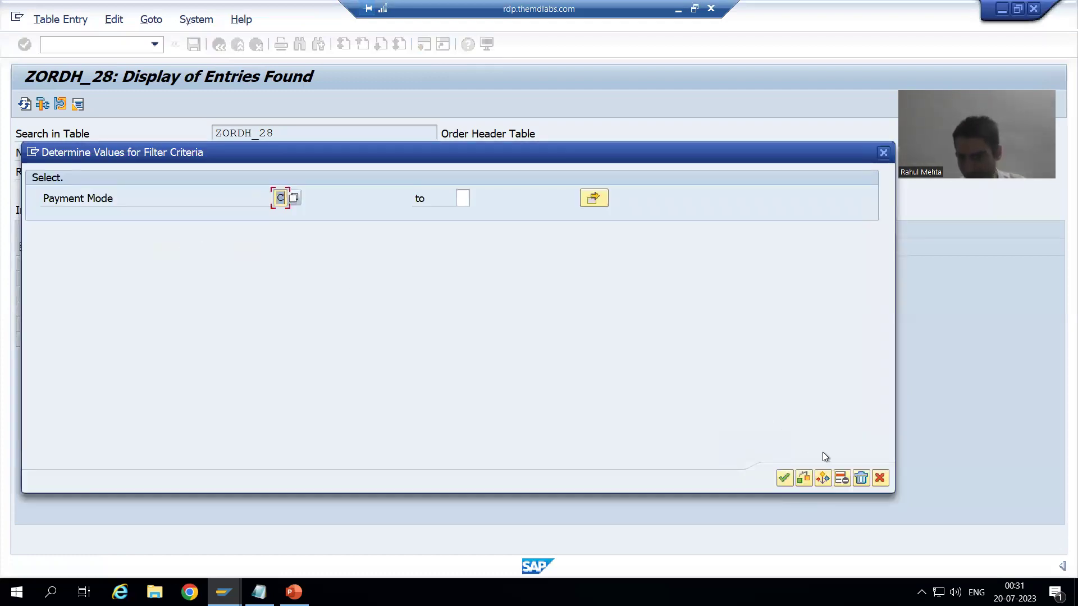
pyautogui.click(861, 479)
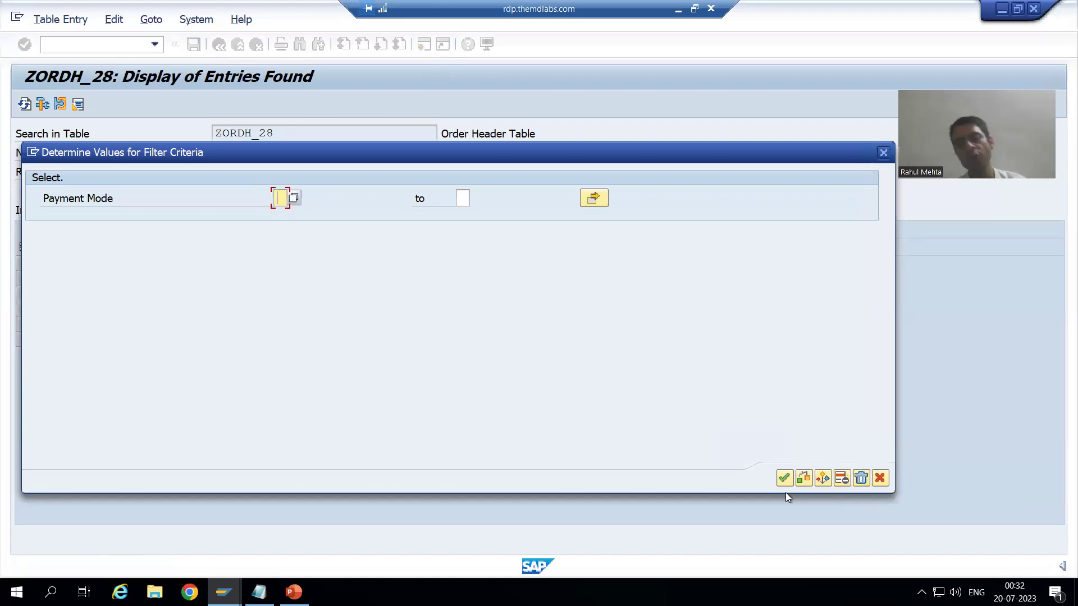
pyautogui.click(785, 478)
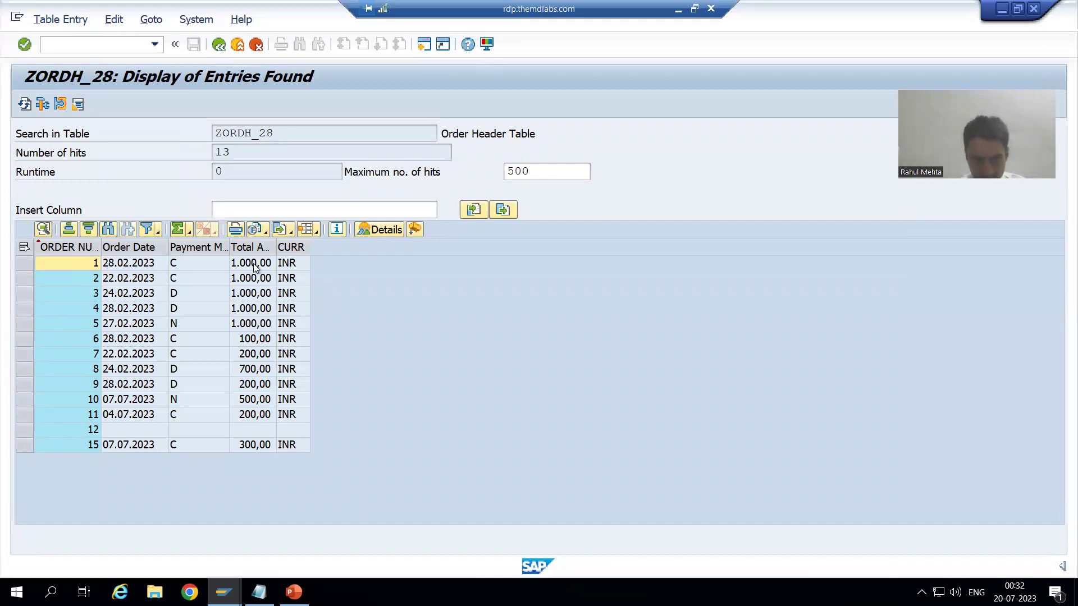
# Step: Widen the Total Amount column and total it to 7.200,00 INR
pyautogui.click(255, 246)
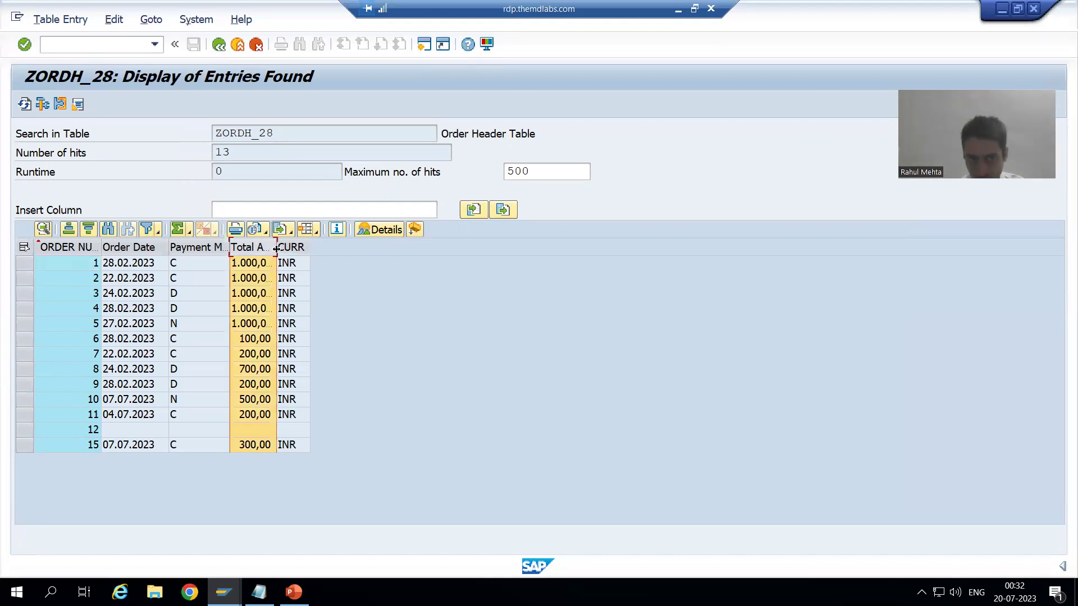
pyautogui.moveTo(278, 250); pyautogui.dragTo(356, 253)
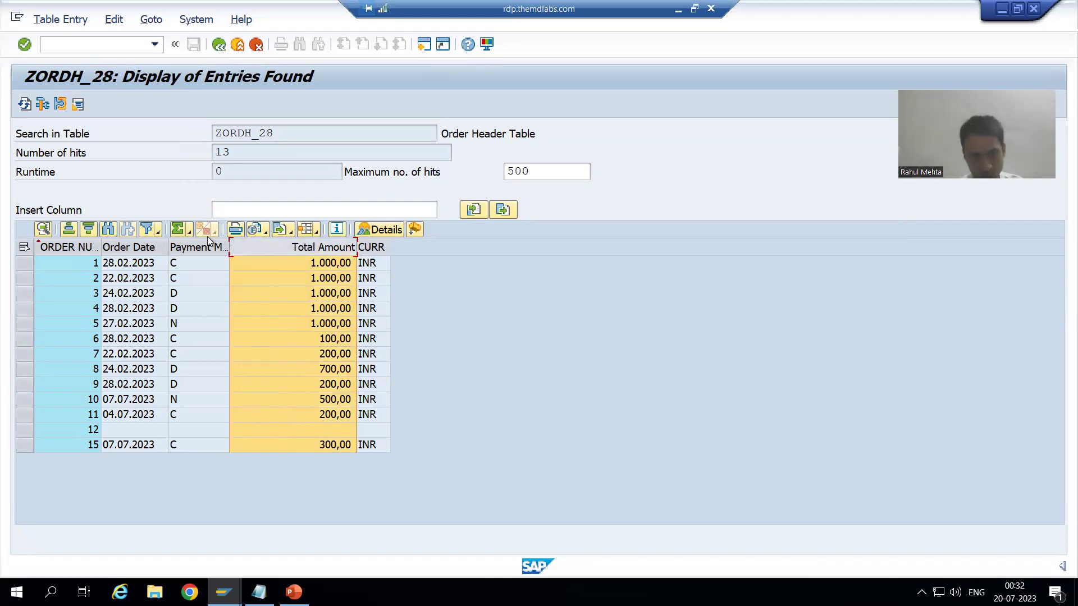
pyautogui.click(179, 231)
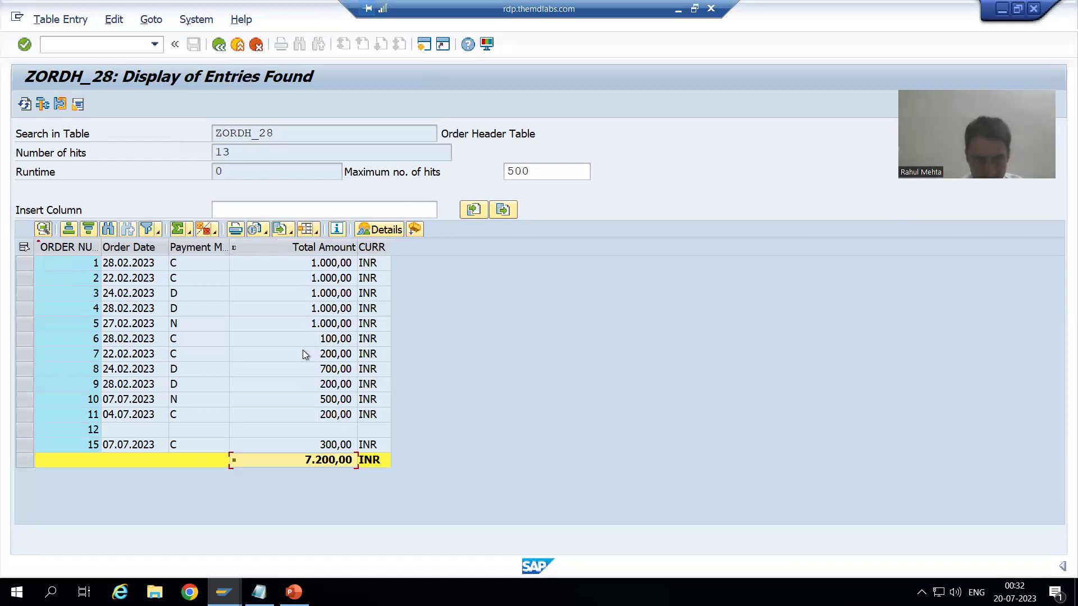
# Step: Export the list to a spreadsheet in XLSX format
pyautogui.click(289, 228)
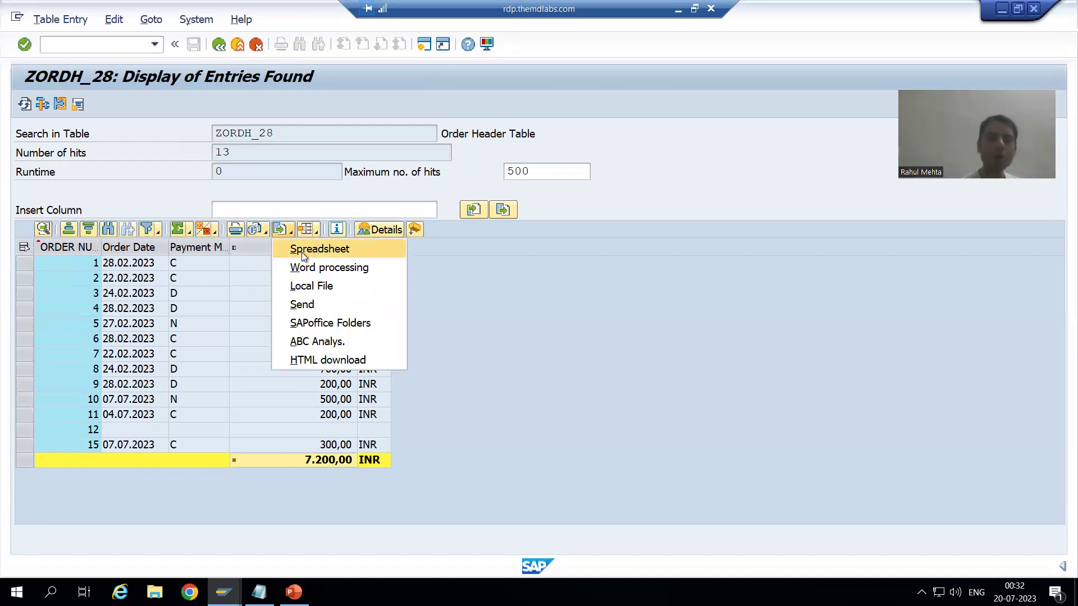
pyautogui.click(301, 251)
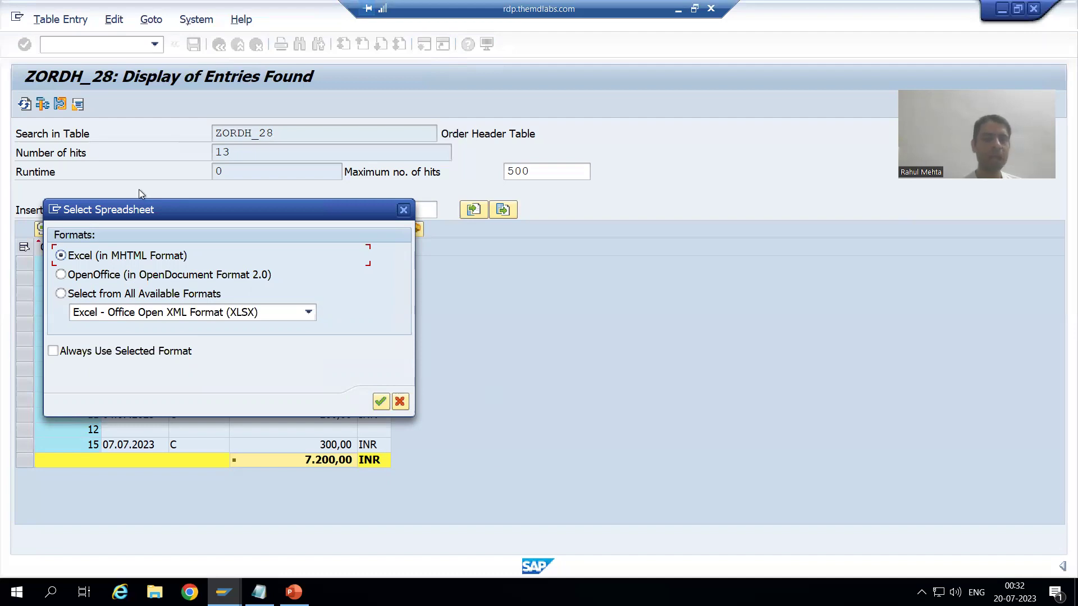
pyautogui.press('Down')
pyautogui.press('Down')
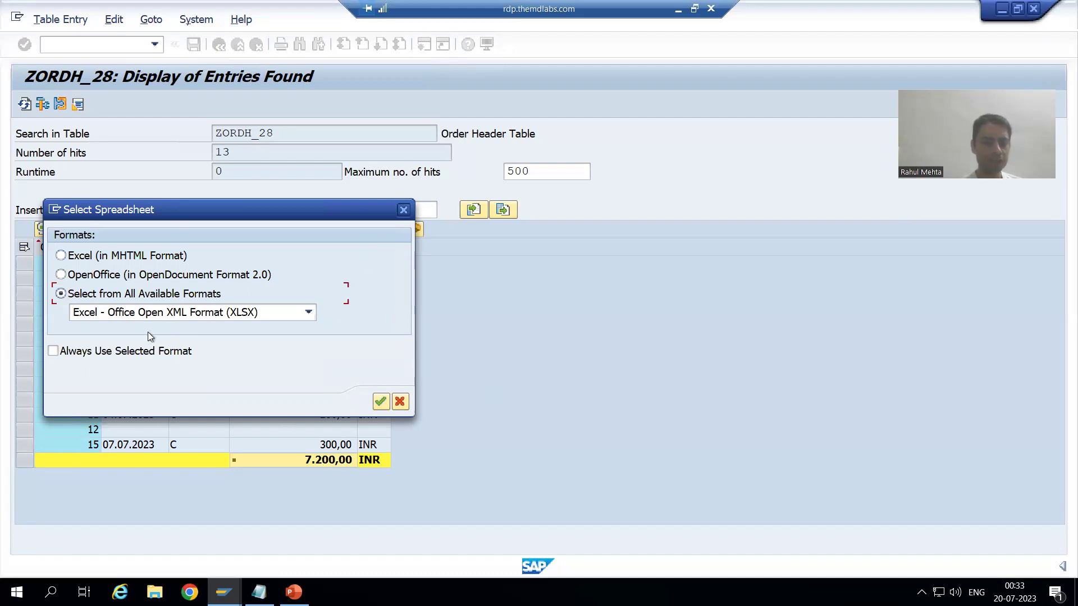
pyautogui.click(382, 403)
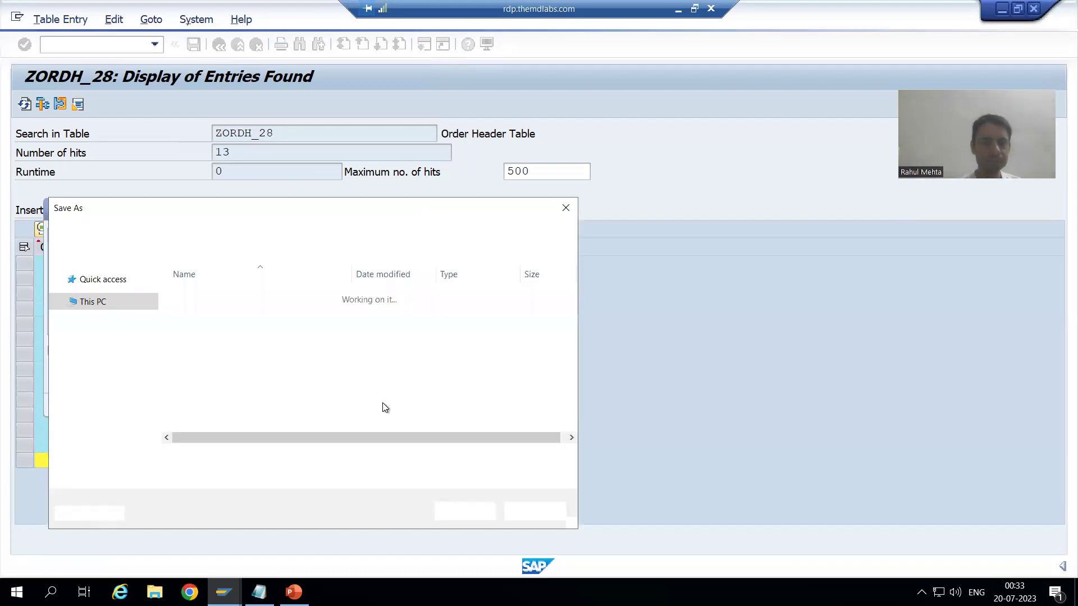
# Step: Save the export to the Desktop as EXPORT_2.XLSX
pyautogui.click(101, 302)
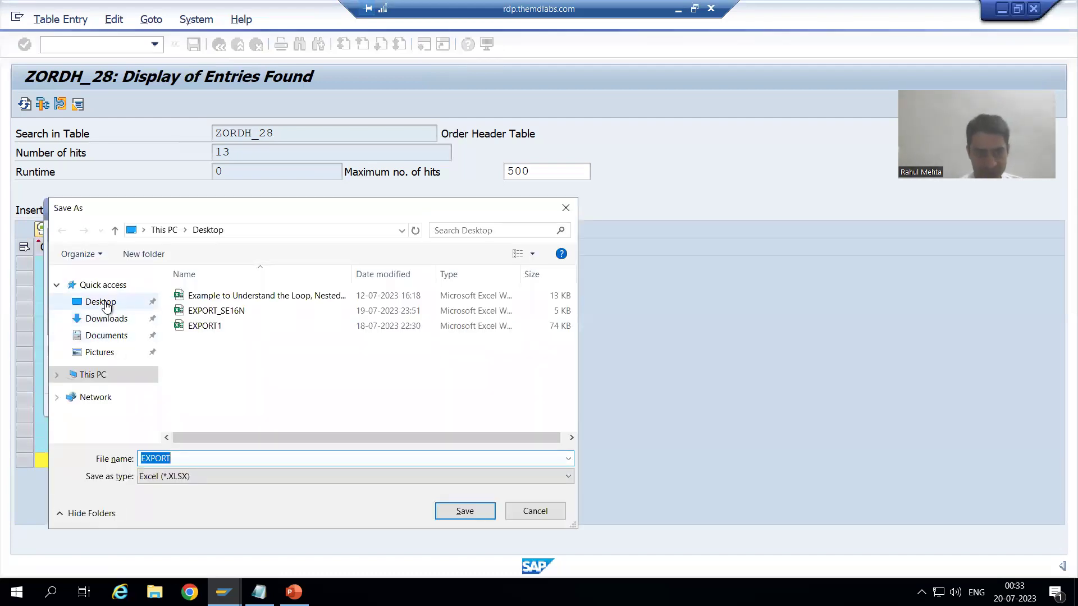
pyautogui.click(189, 459)
pyautogui.click(190, 459)
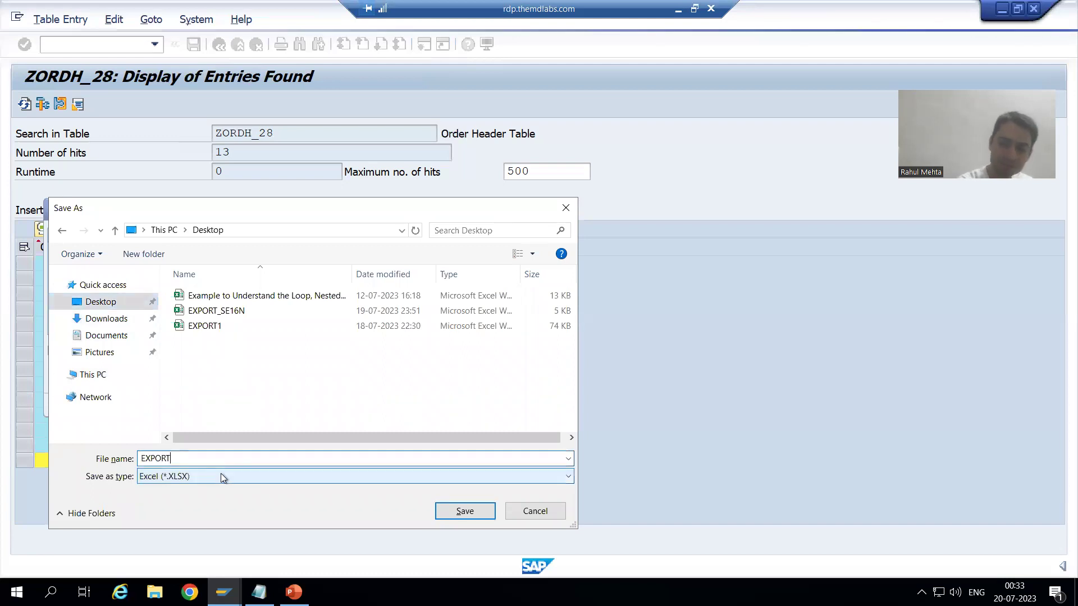
pyautogui.write('_2')
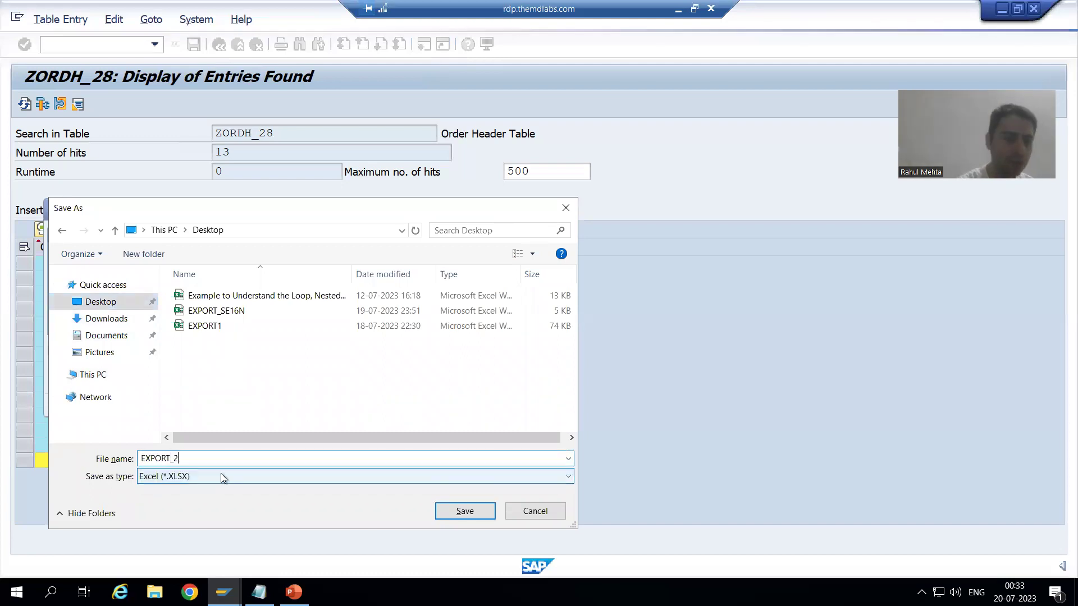
pyautogui.click(466, 510)
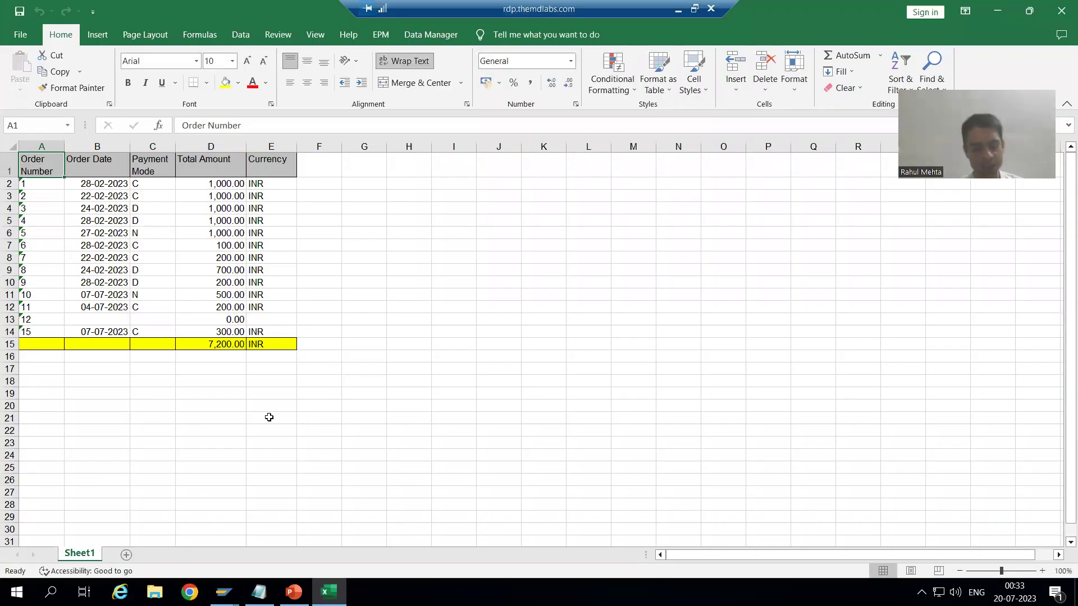
# Step: Open EXPORT_2 from the desktop to check the 7,200.00 total, then return to SAP's ZORDH_28 list
pyautogui.press('super+d')
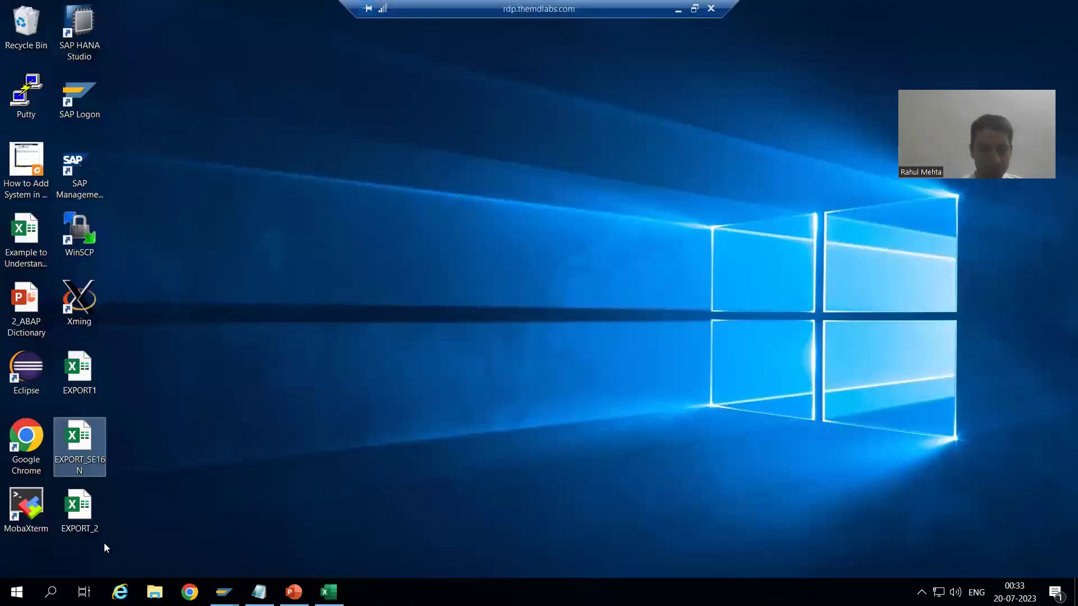
pyautogui.doubleClick(79, 505)
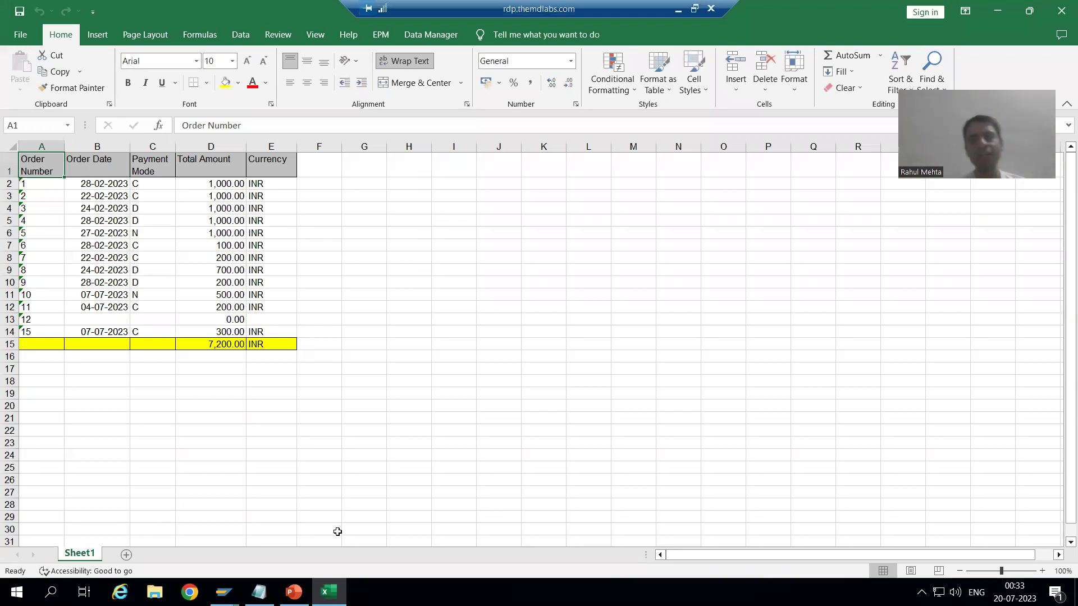
pyautogui.click(224, 592)
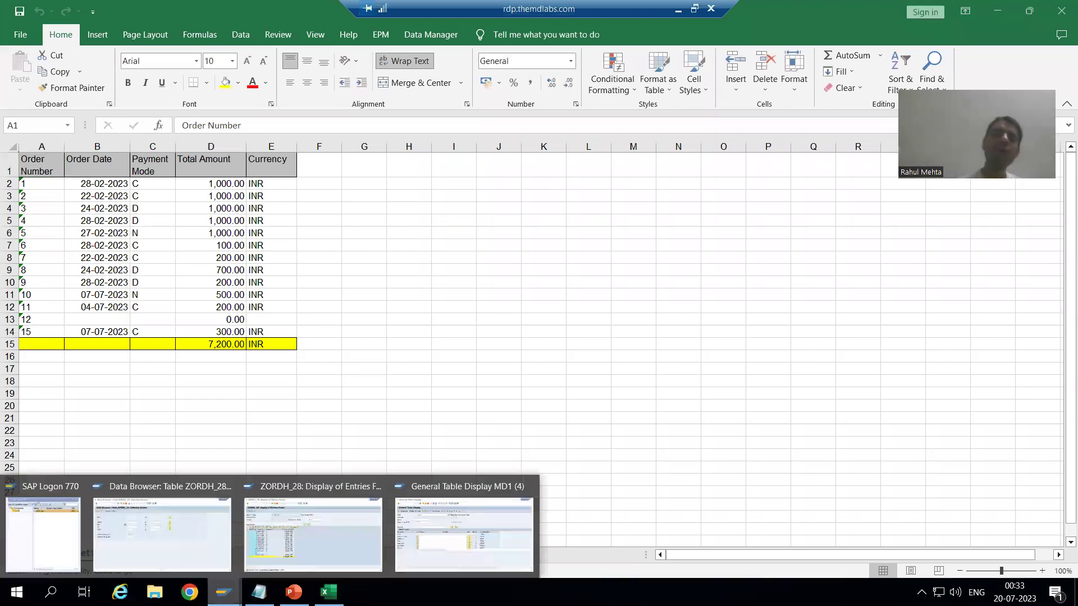
pyautogui.click(305, 557)
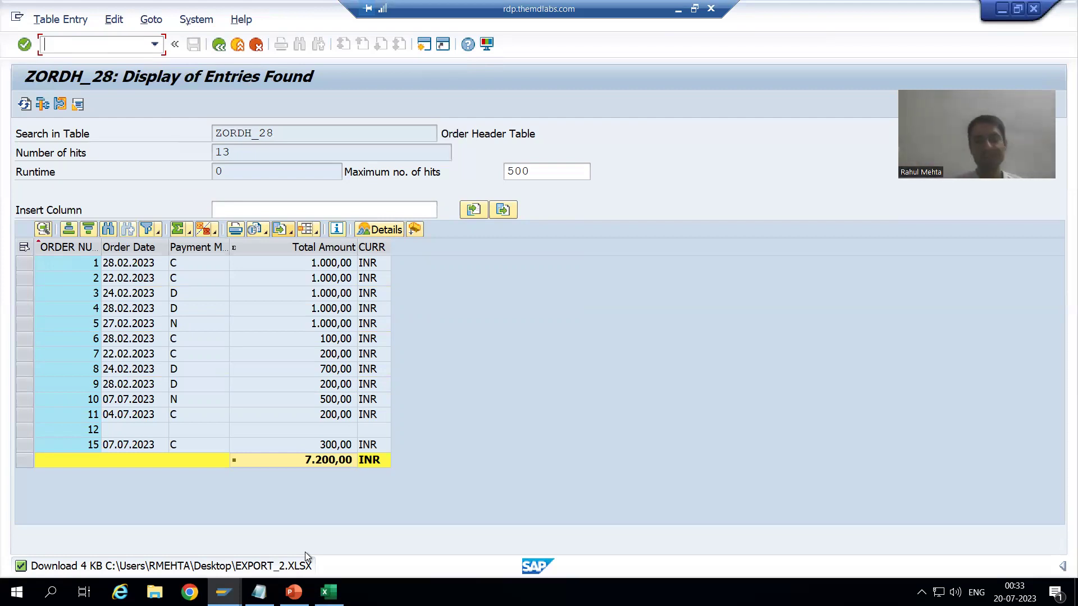
# Step: Go back to the ZORDH_28 selection screen and execute it again with empty criteria
pyautogui.click(219, 45)
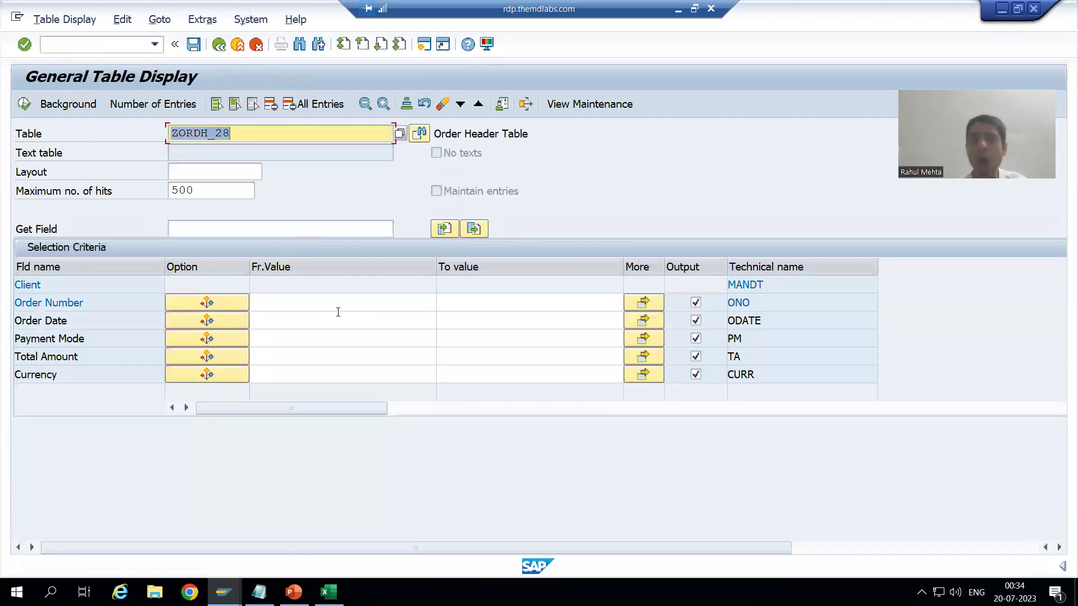
pyautogui.click(333, 310)
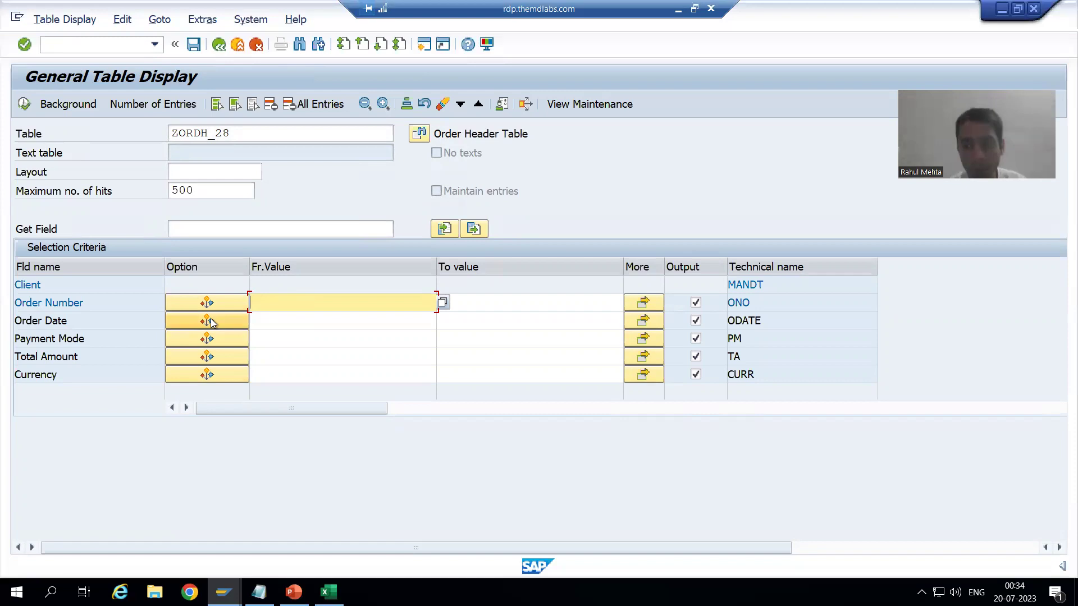
pyautogui.press('F8')
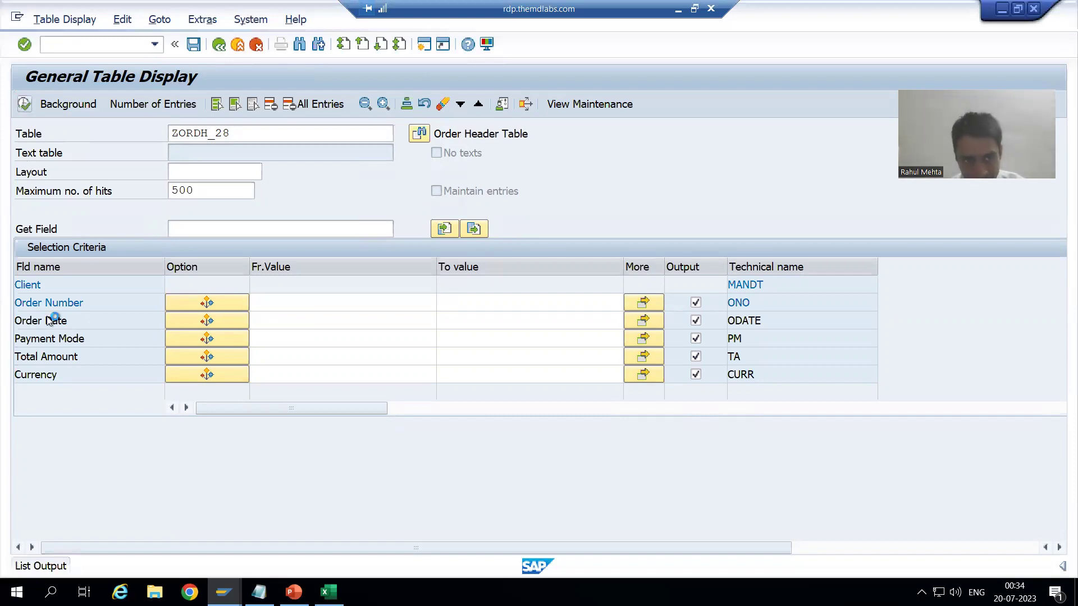